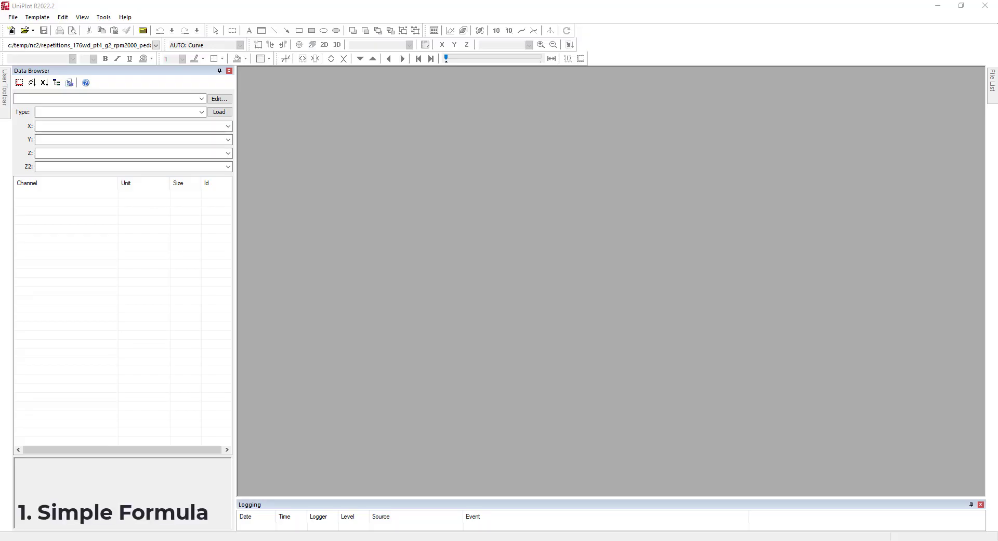
Step: Import the data file Repetitions_176WD_Pt4_G2_RPM2000_Pedal40.dat through File > Import Data
left_click(13, 17)
left_click(39, 106)
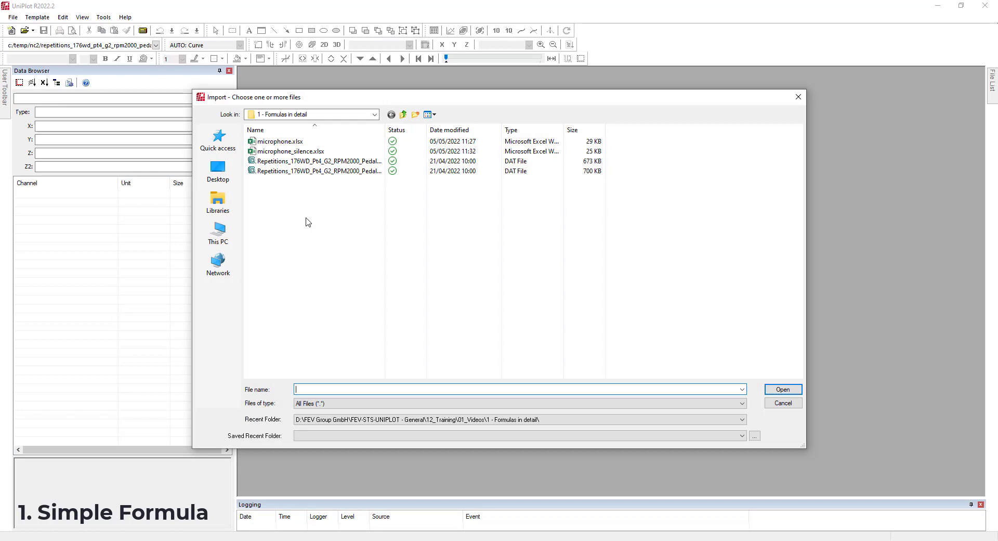
left_click(315, 162)
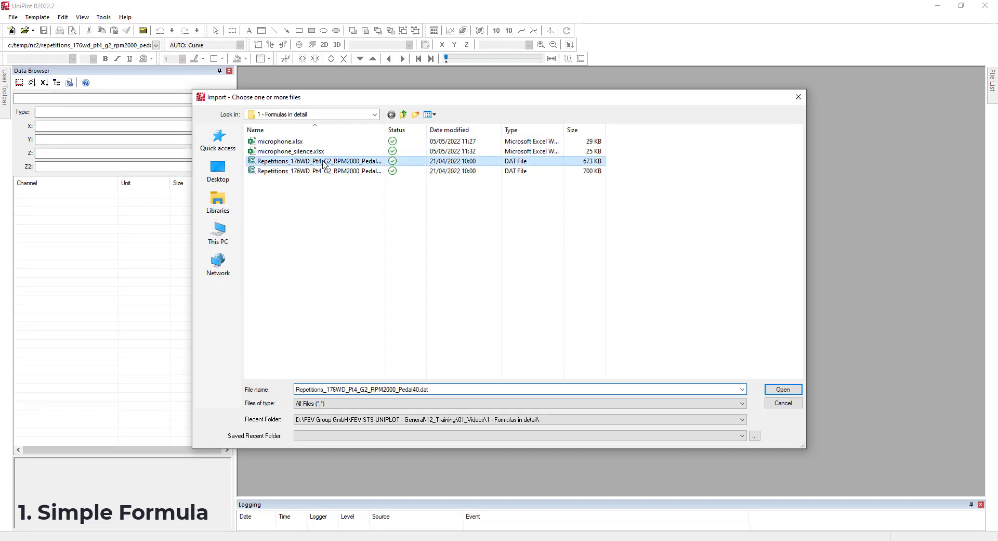
left_click(790, 392)
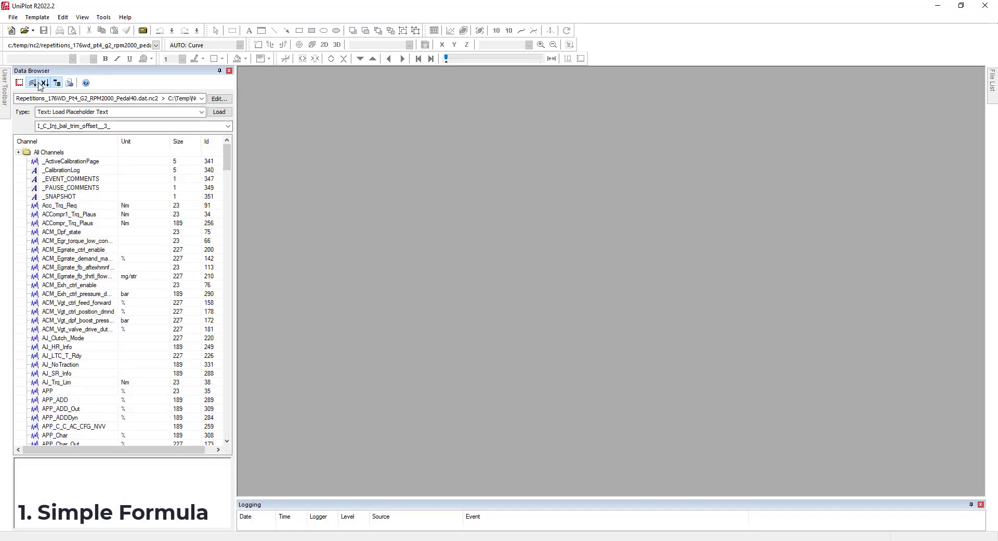
Step: Open the file in the data editor, filter variables by I_C, and plot-preview I_C_Inj_bal_trim_offset_[0]
left_click(218, 99)
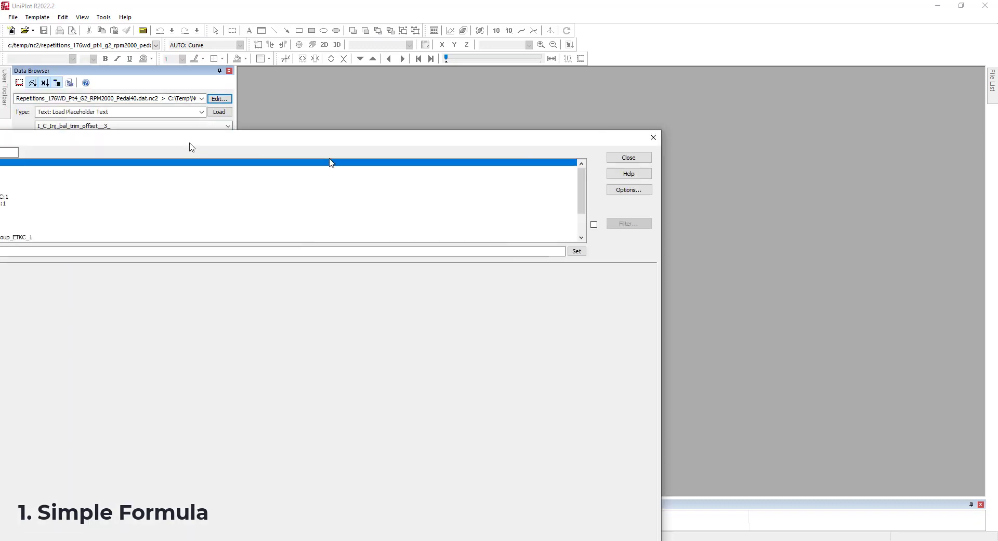
left_click_drag(189, 147, 493, 30)
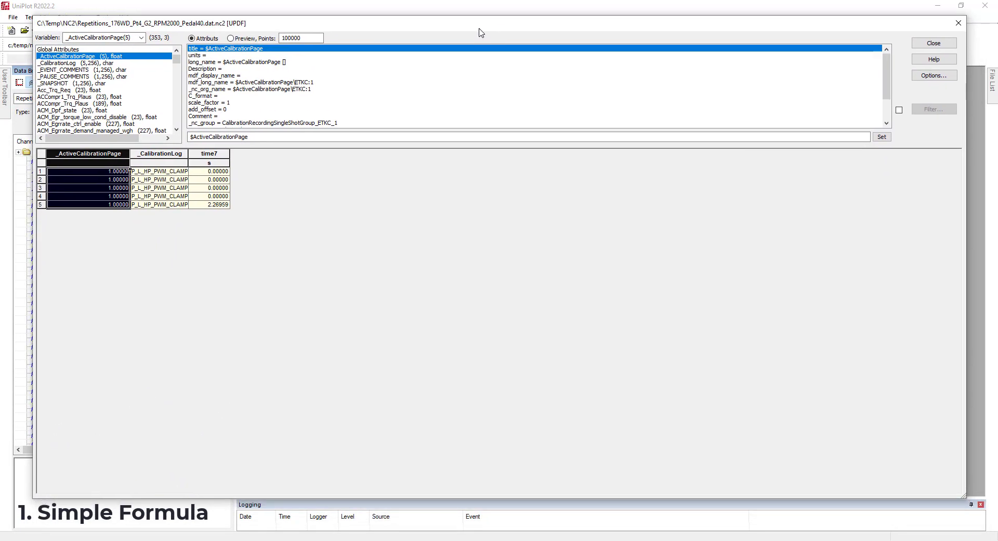
left_click(114, 37)
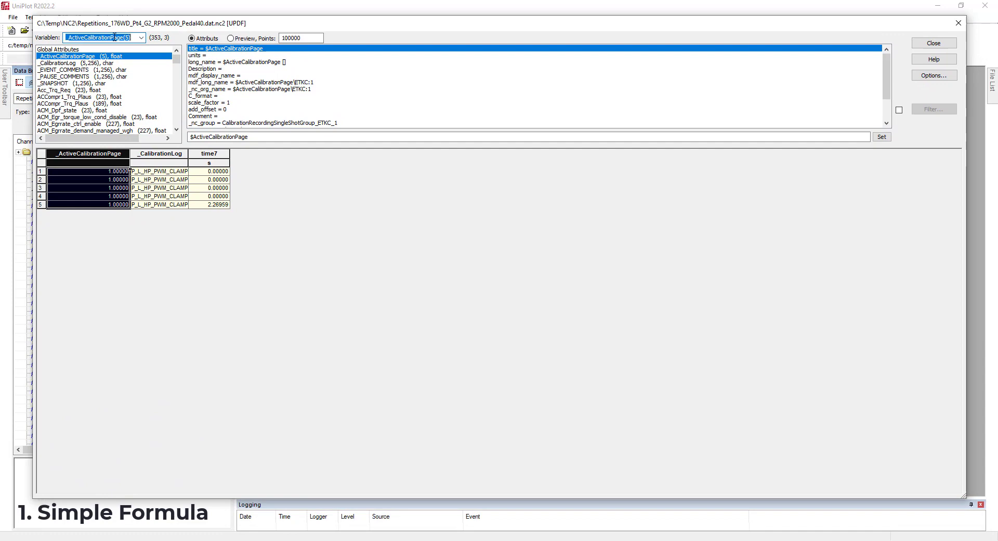
type("I_C_Inj_bal_trim_offset_")
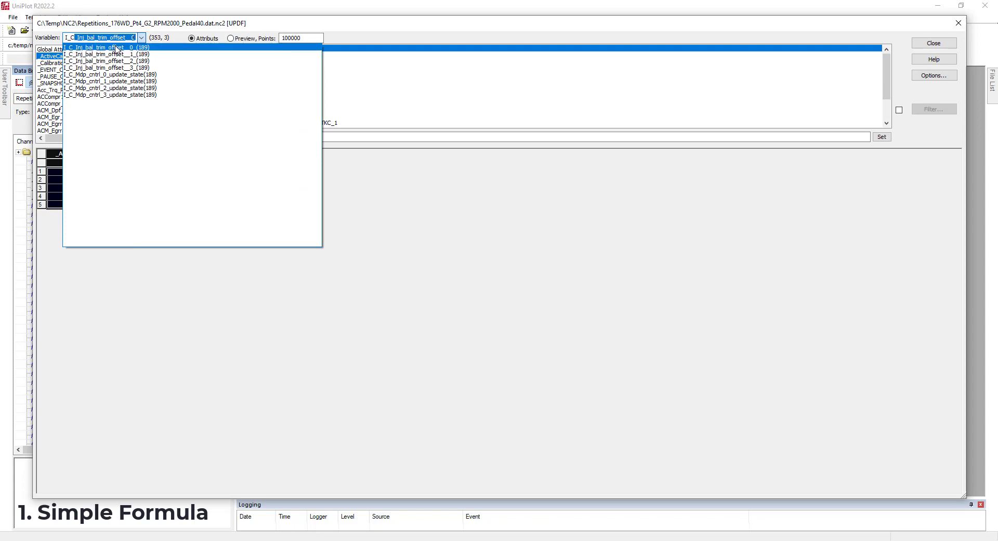
left_click(116, 48)
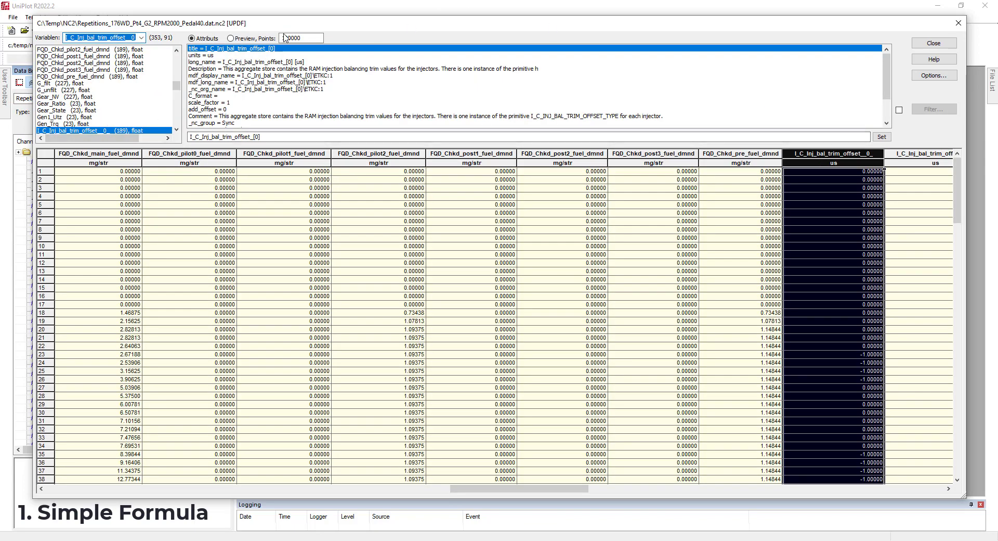
left_click(245, 40)
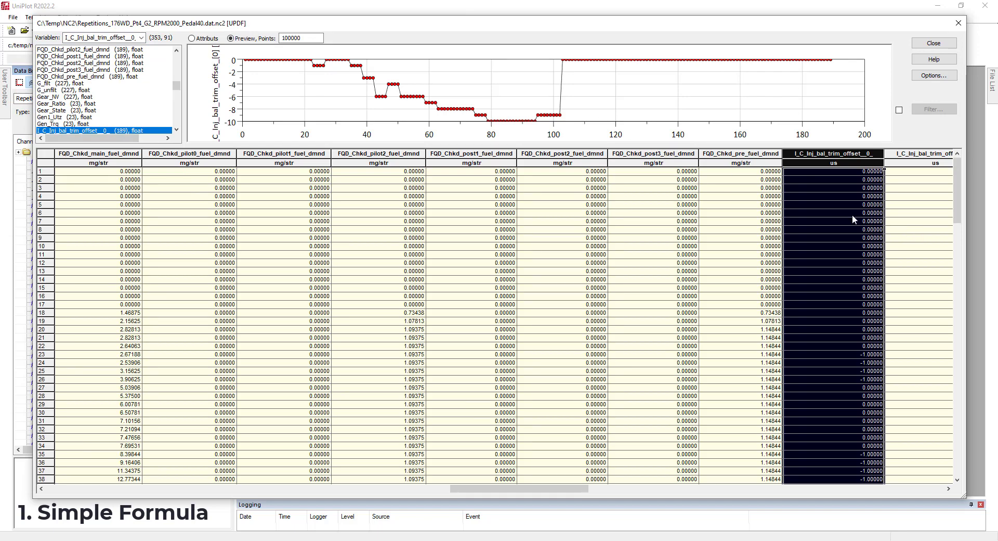
left_click(823, 196)
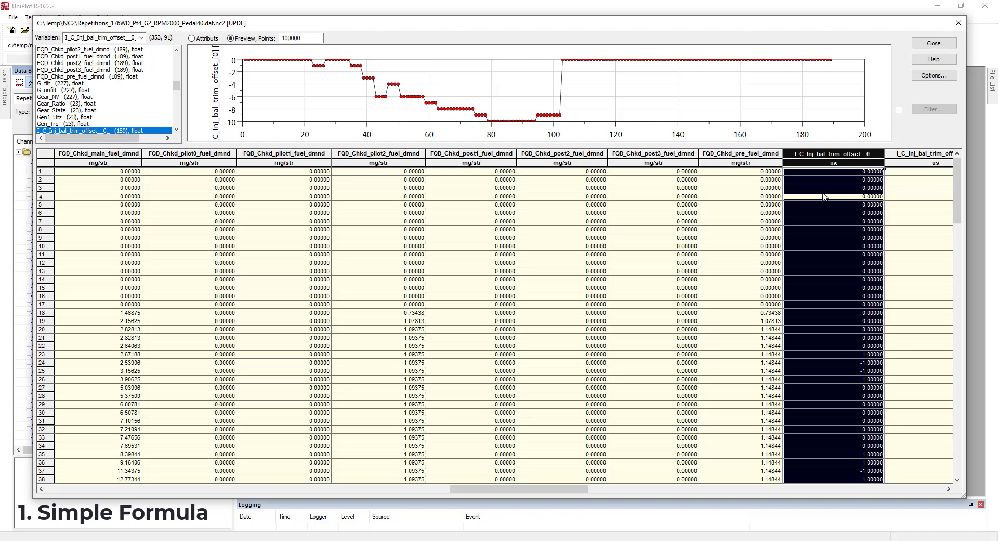
Step: Open Add/Edit Formula Channel from the trim offset column and delete the old FFT formula
right_click(823, 196)
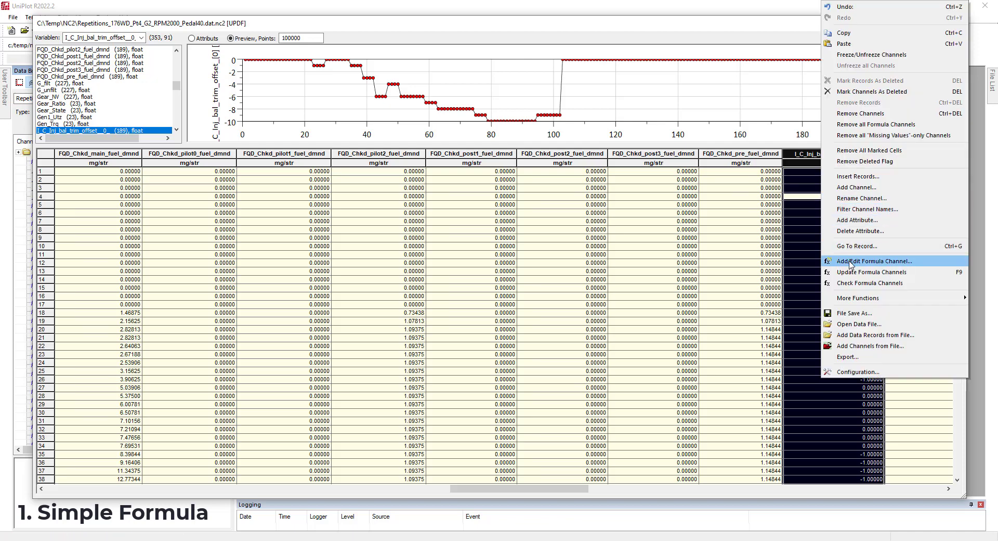
left_click(901, 261)
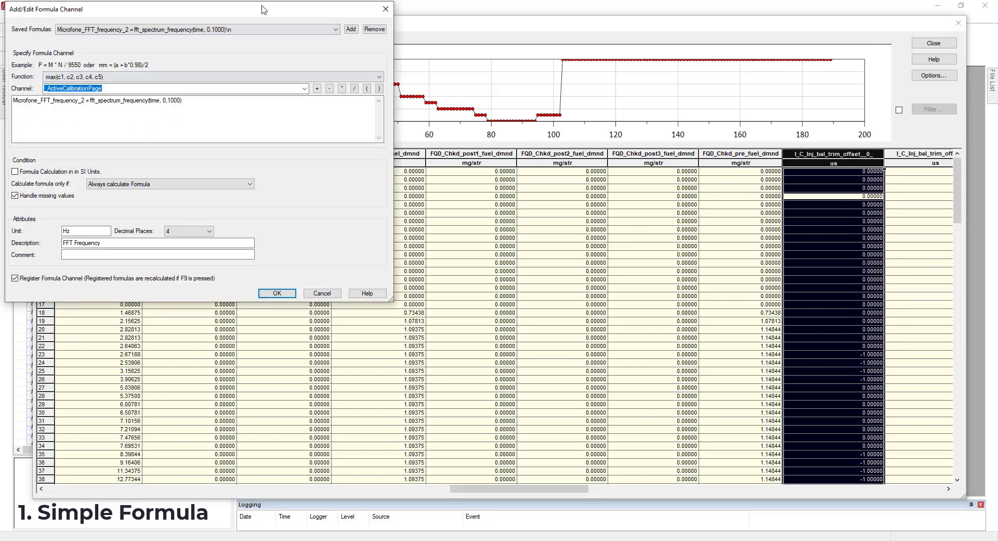
left_click_drag(262, 10, 440, 185)
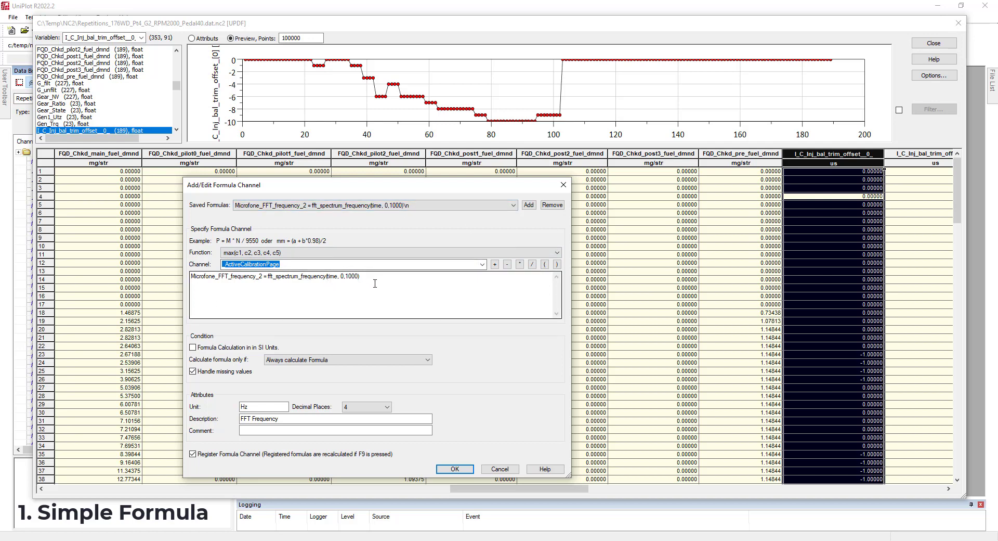
left_click(325, 281)
key("ctrl+a")
key("Delete")
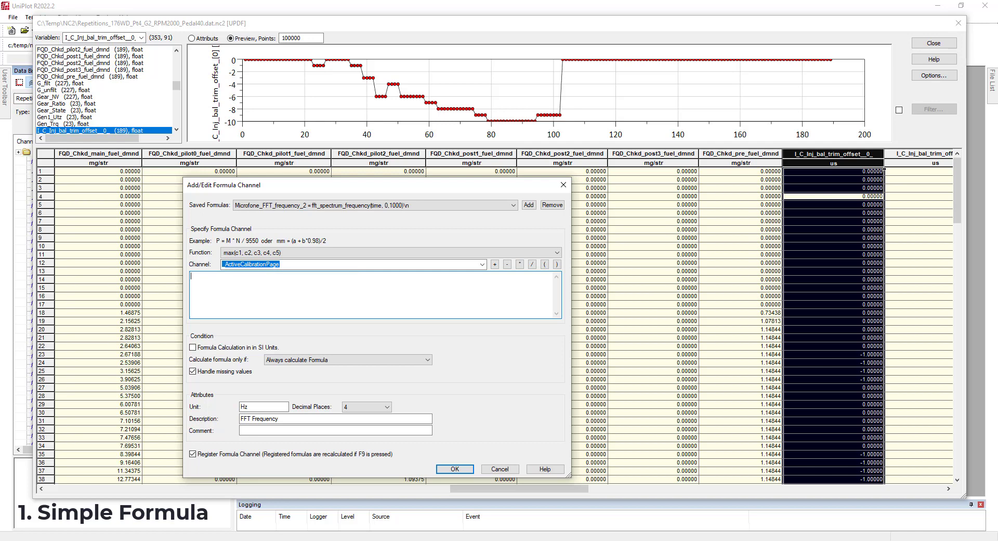
Step: Start the formula as I_C_Inj_bal_trim_offset__0_ABS = using the injector 0 trim offset channel
left_click(300, 264)
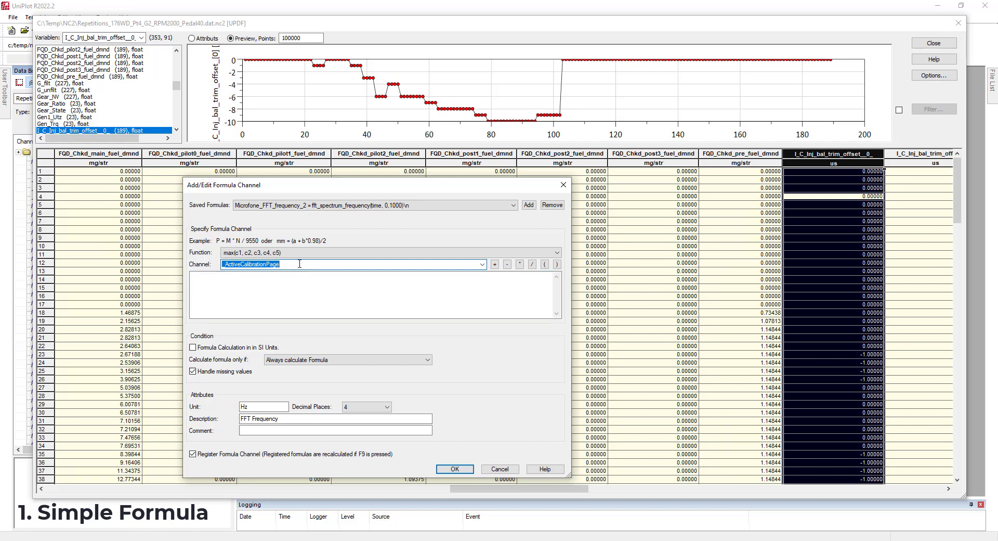
type("I_C_Inj_bal_trim_offset__0_")
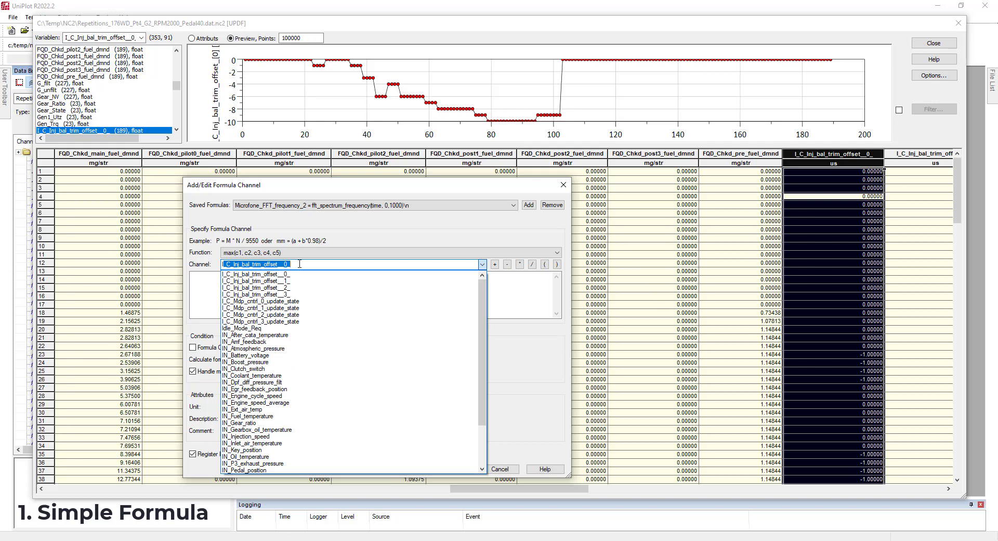
left_click(275, 275)
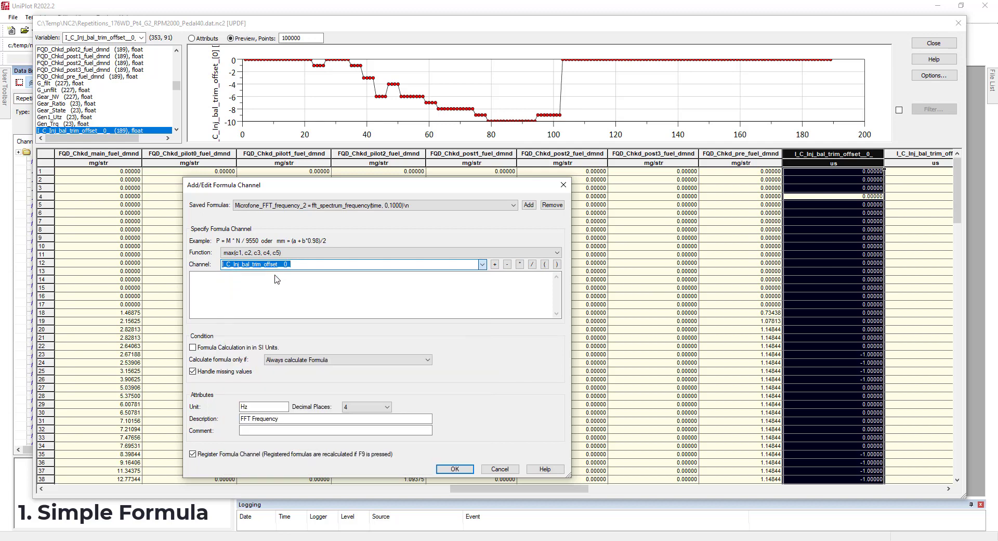
left_click(276, 276)
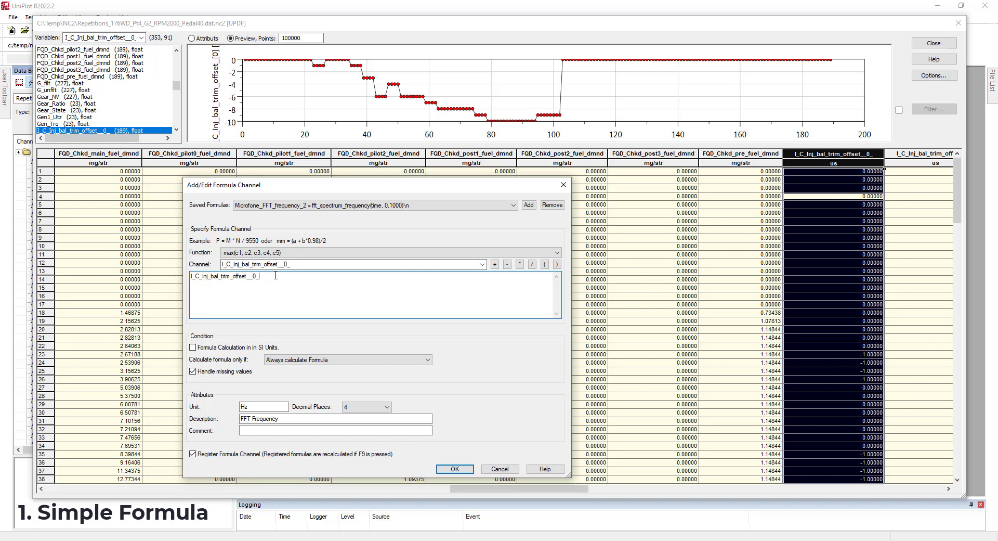
type("ABS =")
Step: Complete the expression as abs(I_C_Inj_bal_trim_offset__0_) and bring up the formula help
left_click(251, 254)
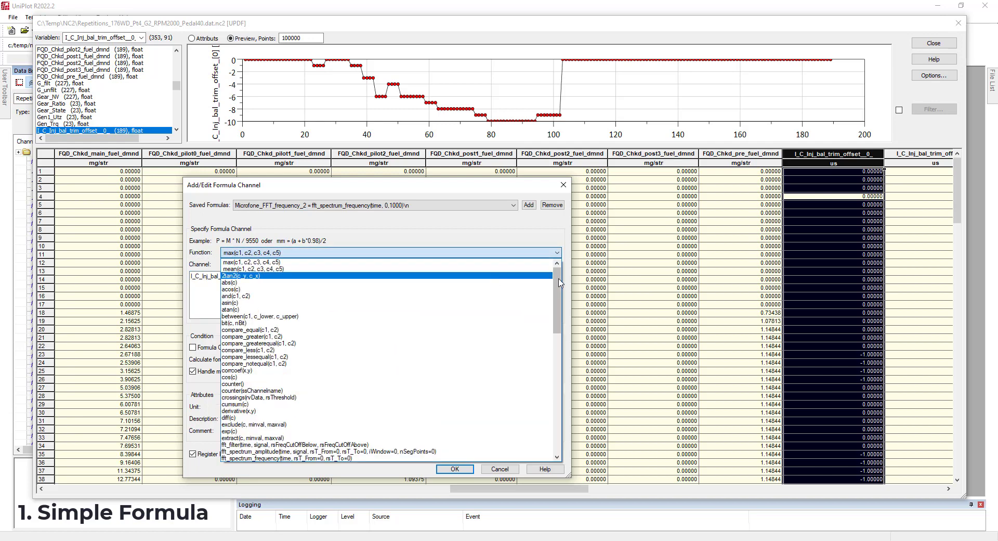
left_click_drag(557, 282, 558, 282)
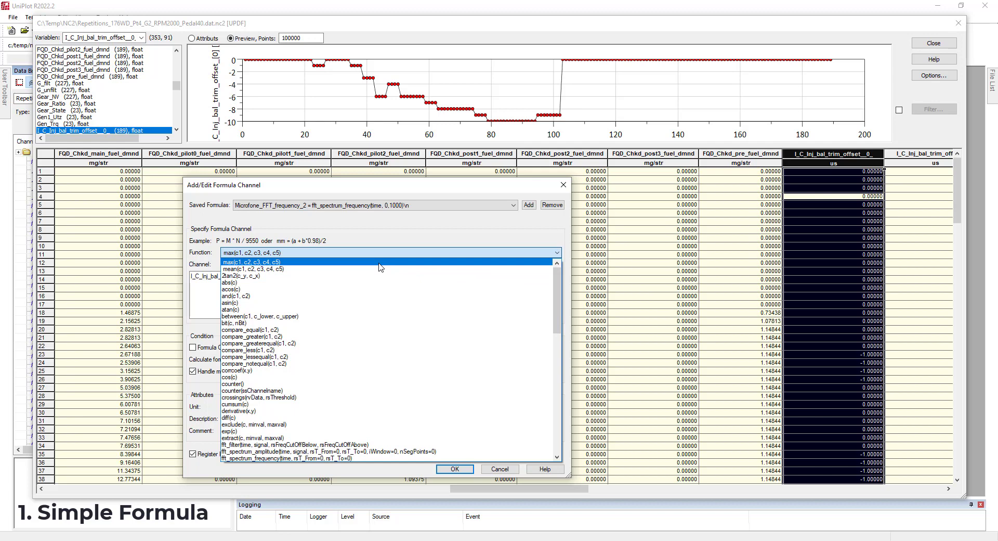
left_click(231, 282)
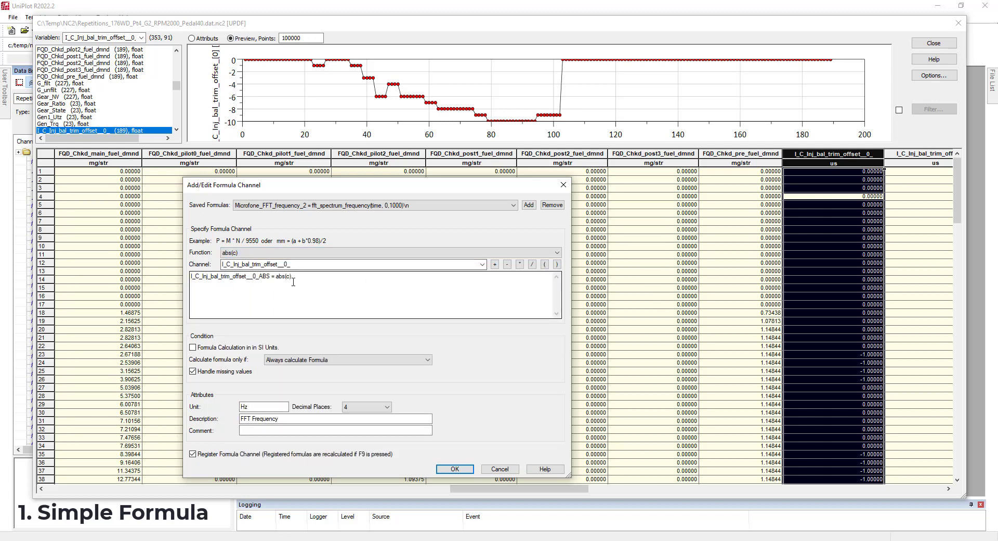
left_click_drag(302, 264, 210, 267)
key("ctrl+c")
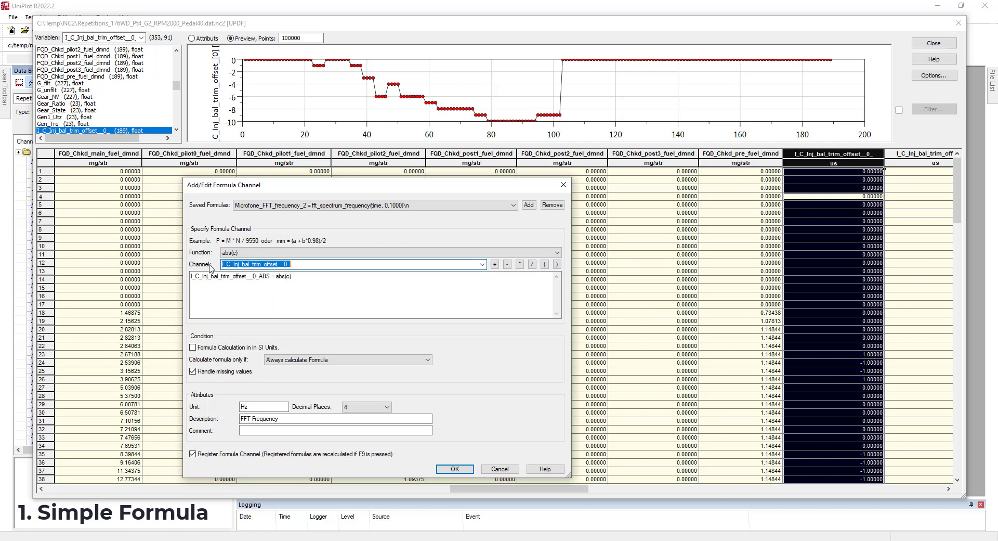
left_click(292, 276)
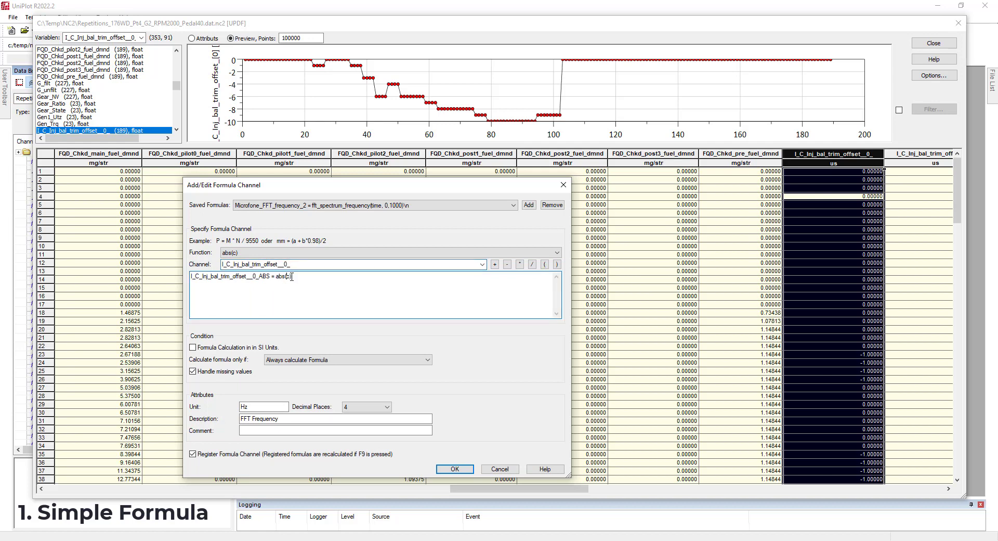
key("BackSpace")
key("BackSpace")
key("ctrl+v")
type(")")
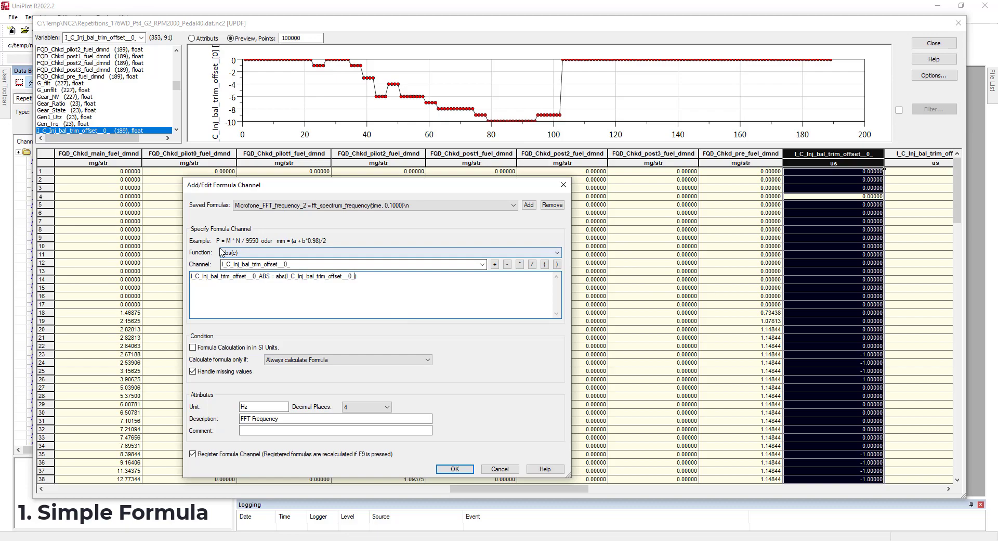
left_click(547, 469)
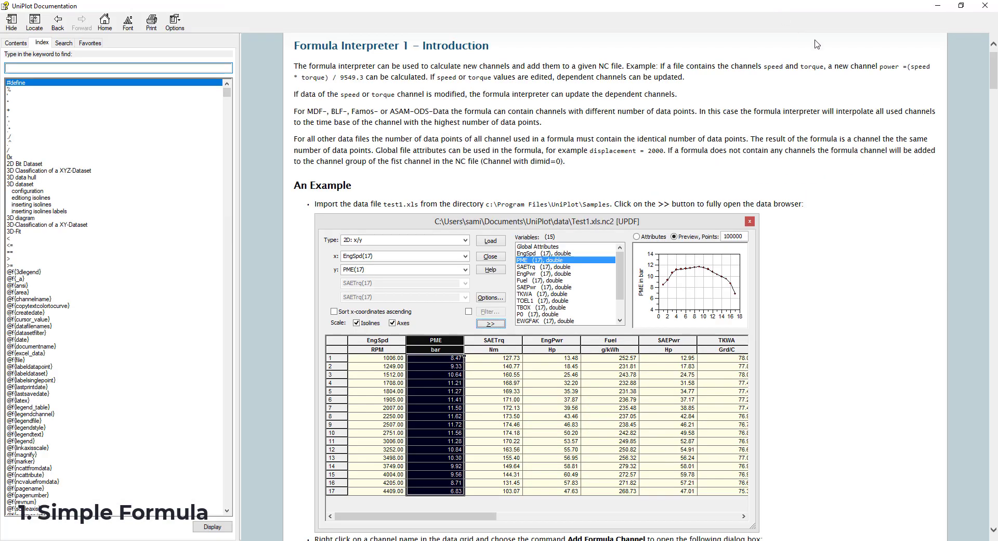
Step: Read the abs(c) entry under Functions in Formulas, then close the documentation
left_click_drag(994, 80, 964, 286)
scroll(315, 71, "up", 5)
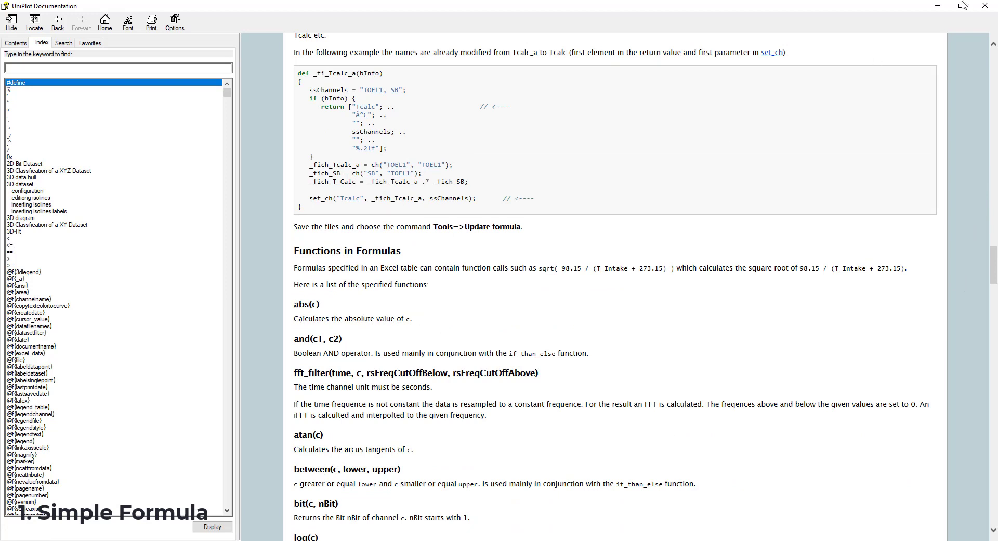
left_click(985, 6)
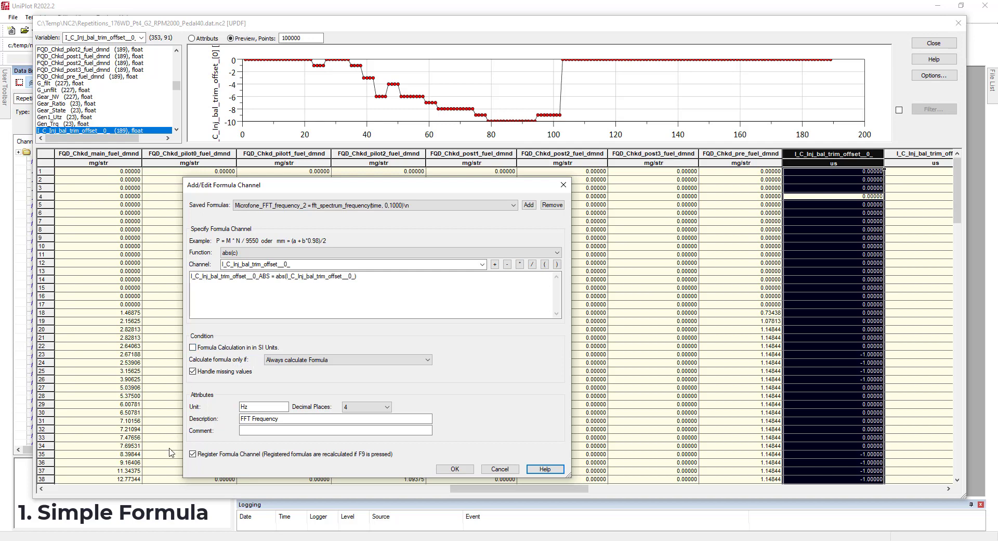
Step: Replace unit Hz with us and the FFT Frequency description with 'Absolute value'
double_click(259, 405)
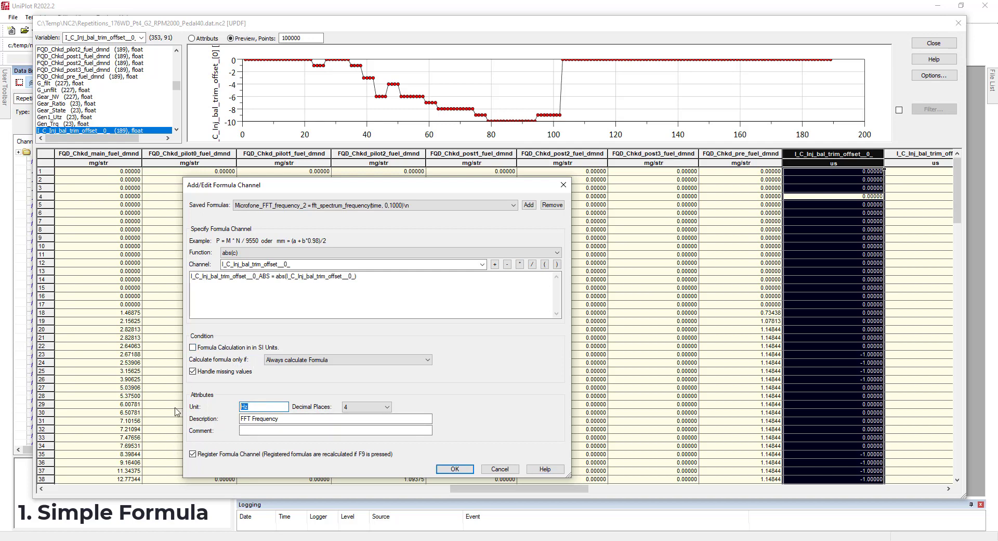
type("us")
left_click_drag(295, 417, 194, 420)
type("Abs")
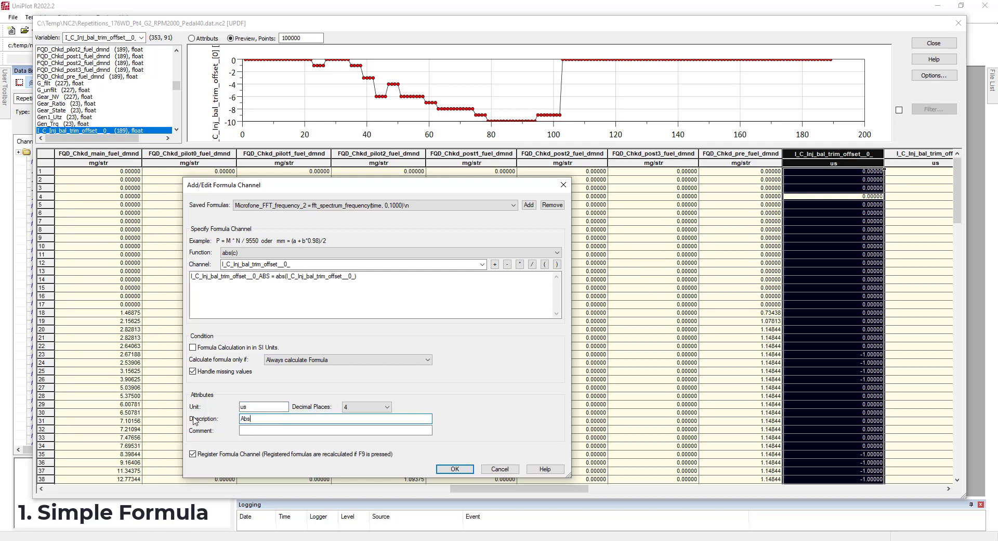
type("olute value")
Step: Create the I_C_Inj_bal_trim_offset__0_ABS channel and preview its positive values up to 10
left_click(455, 469)
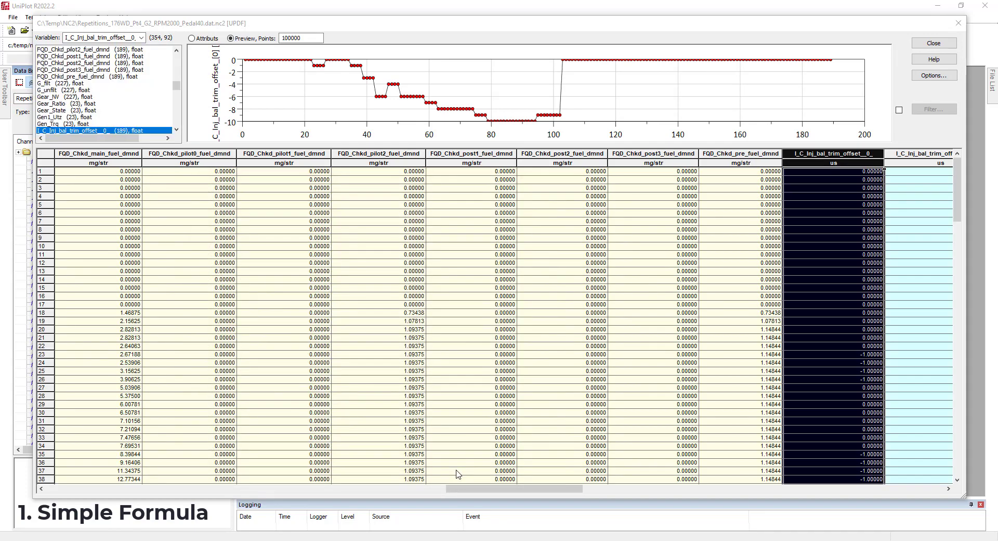
left_click_drag(457, 488, 468, 488)
left_click(849, 206)
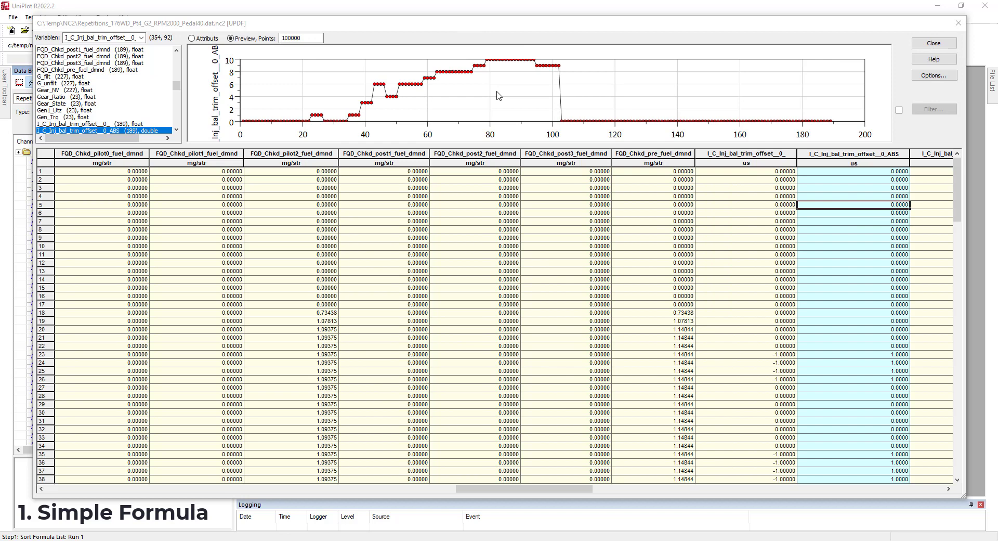
Step: Begin another formula channel on I_C_Inj_bal_trim_offset__0_ and clear the old formula text
right_click(703, 181)
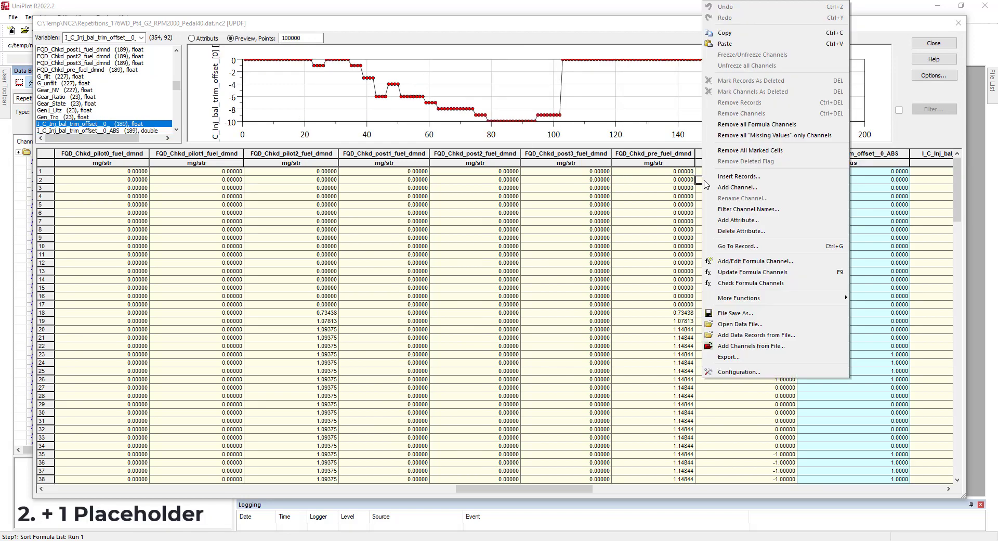
left_click(753, 261)
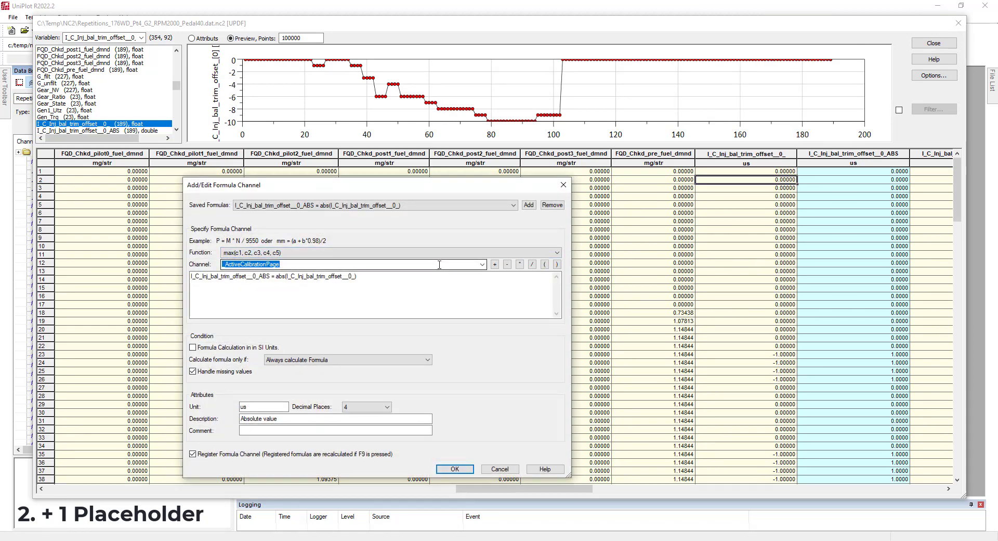
type("I_C_Inj_bal_trim_offset__0_")
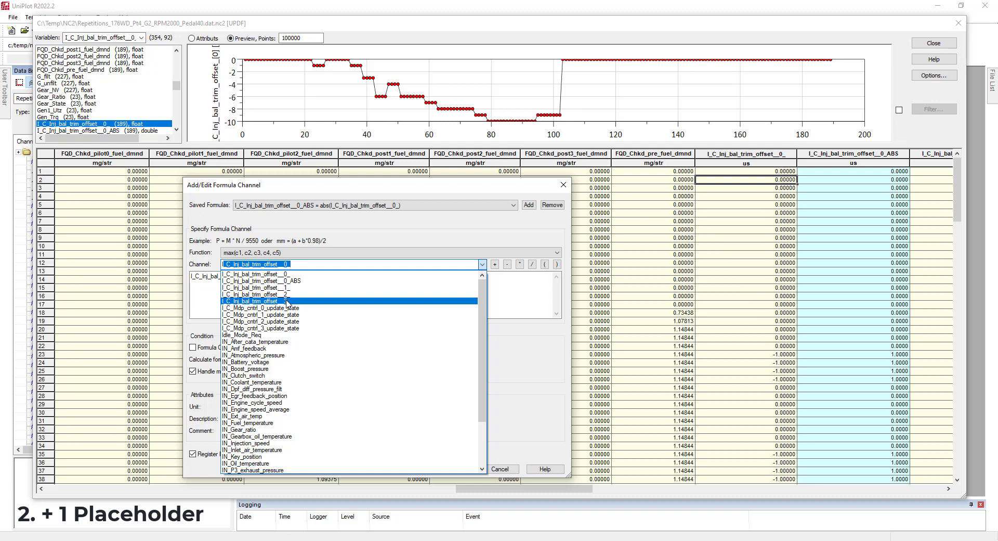
left_click(295, 274)
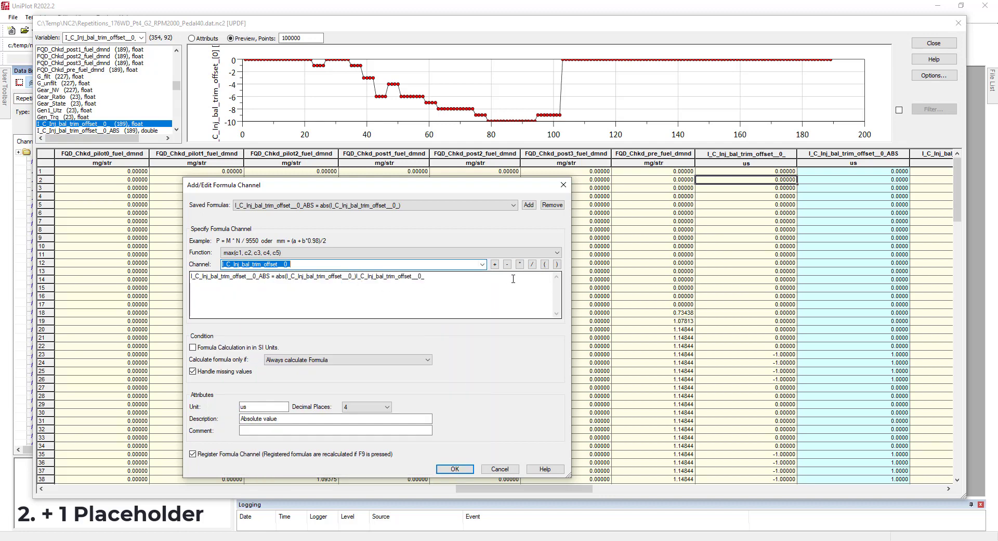
key("Tab")
key("Delete")
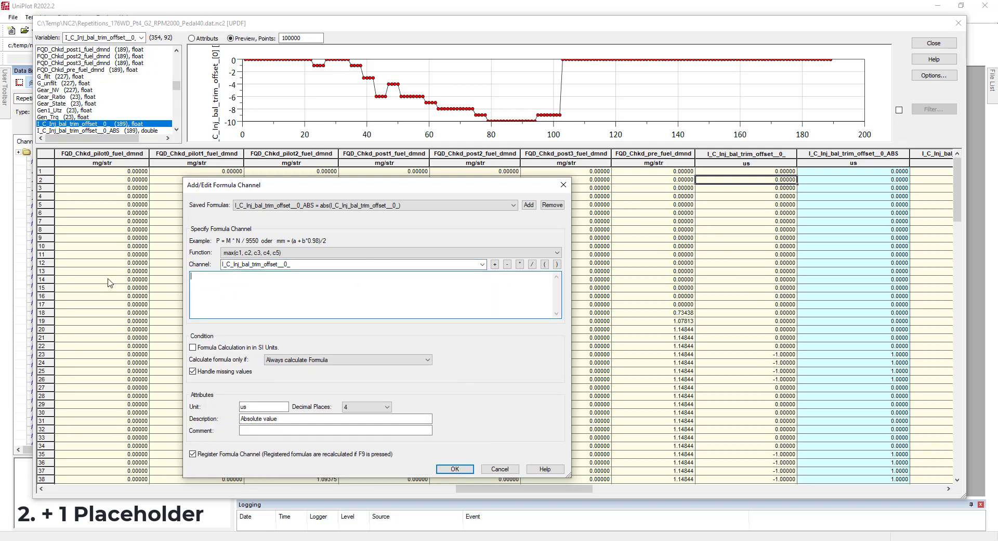
Step: Paste the channel name into the formula and view the Defining Formulas help on placeholders
left_click(271, 264)
key("ctrl+c")
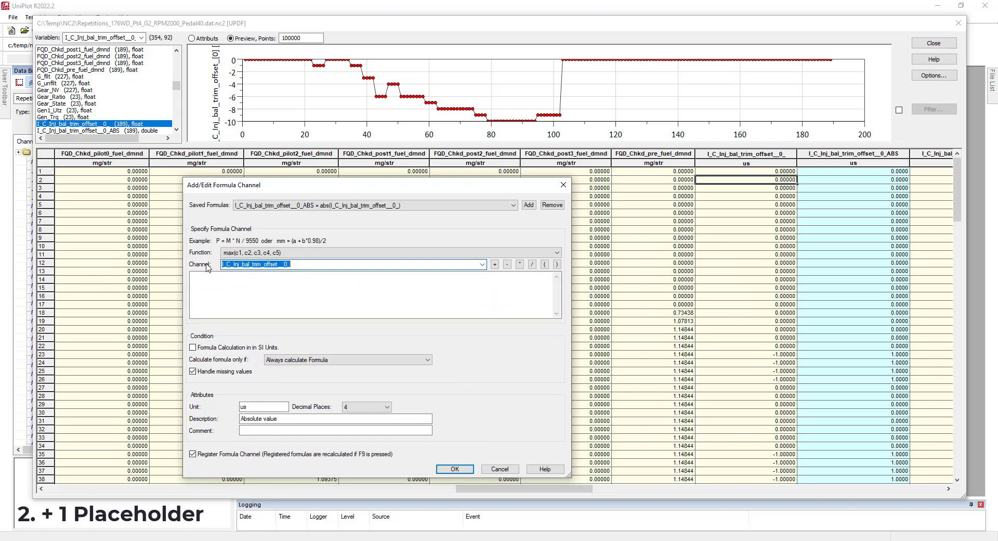
left_click(232, 280)
key("ctrl+v")
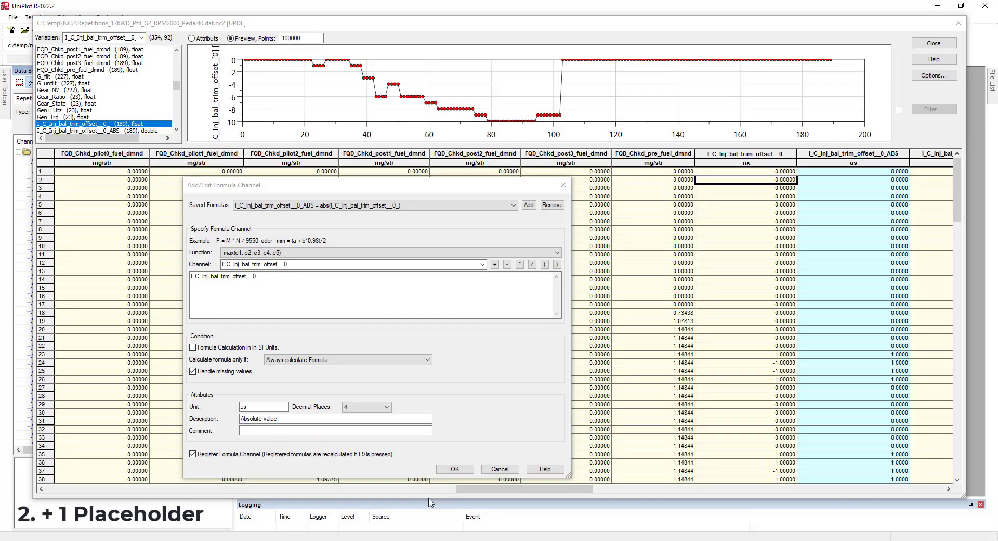
left_click(555, 469)
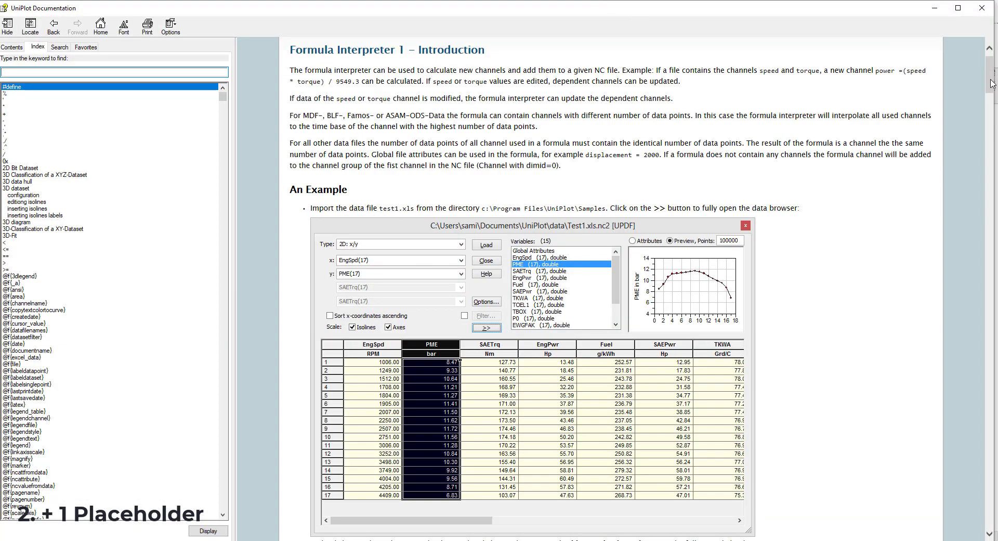
left_click_drag(989, 86, 981, 222)
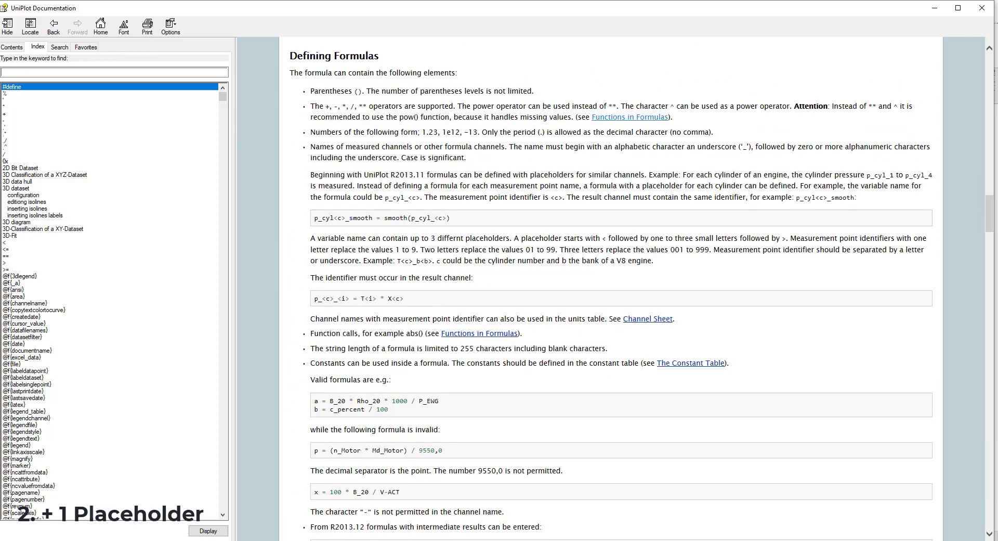
left_click(934, 9)
Step: Rewrite the formula with the <c> placeholder: I_C_Inj_bal_trim_offset_<c> = abs(I_C_Inj_bal_trim_offset__<c>_)
left_click(276, 278)
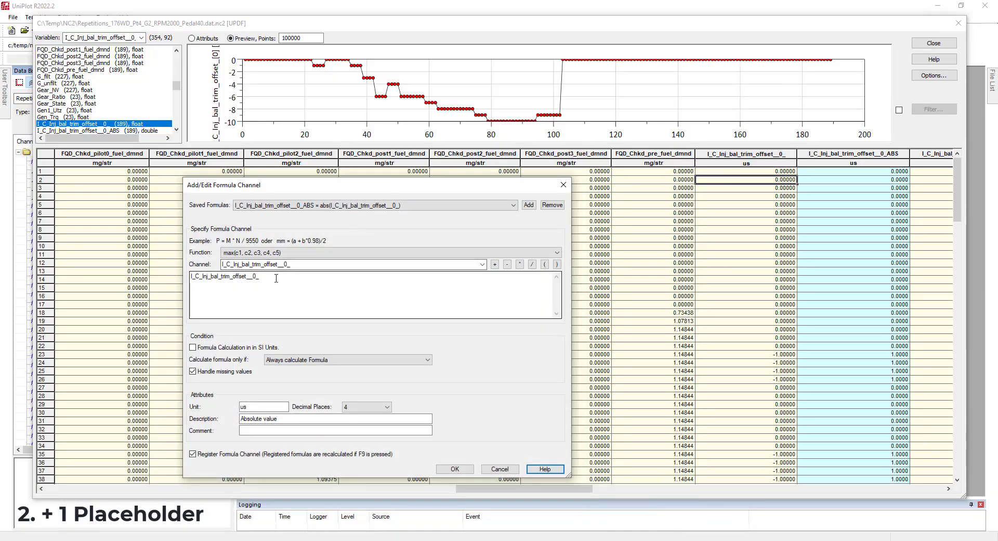
left_click(260, 278)
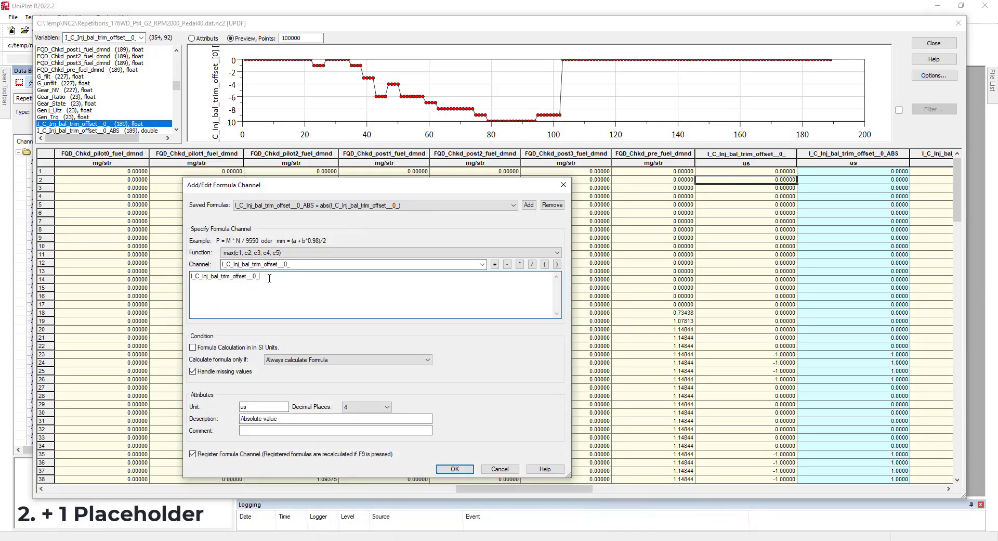
key("BackSpace")
left_click(257, 265)
key("ctrl+c")
left_click(305, 278)
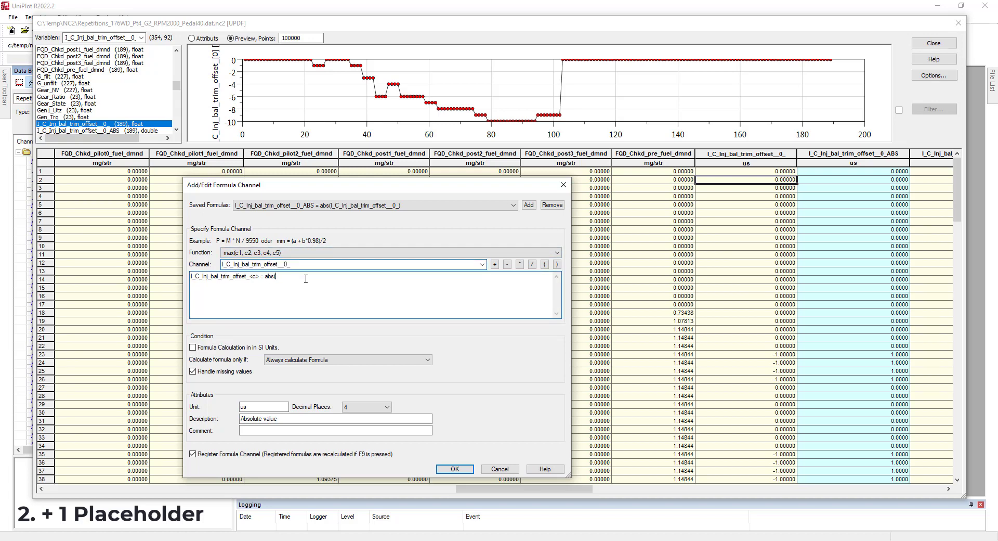
key("ctrl+v")
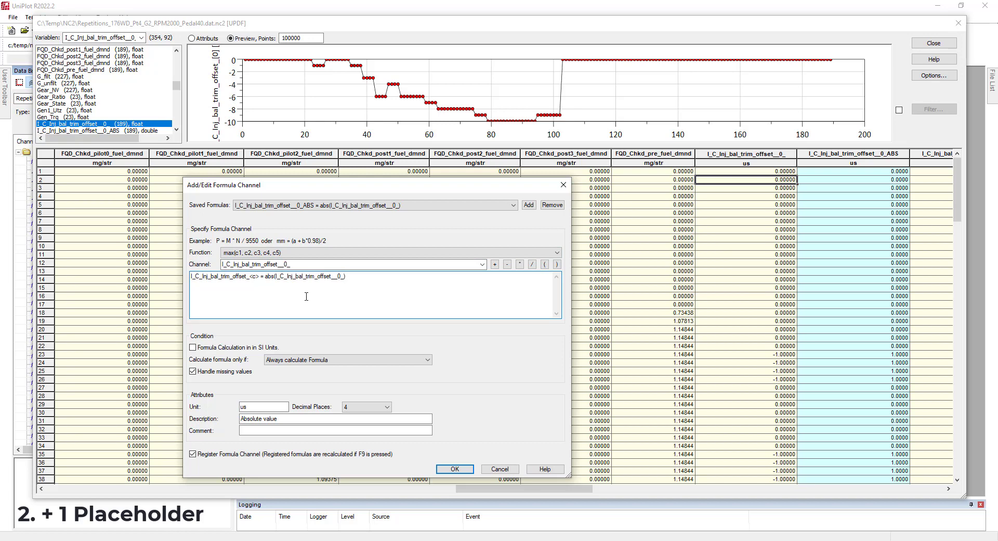
key("Left")
type("<c>")
Step: Apply the placeholder formula and preview the new offset_1, offset_2, offset_3 and ABS channels
left_click(454, 469)
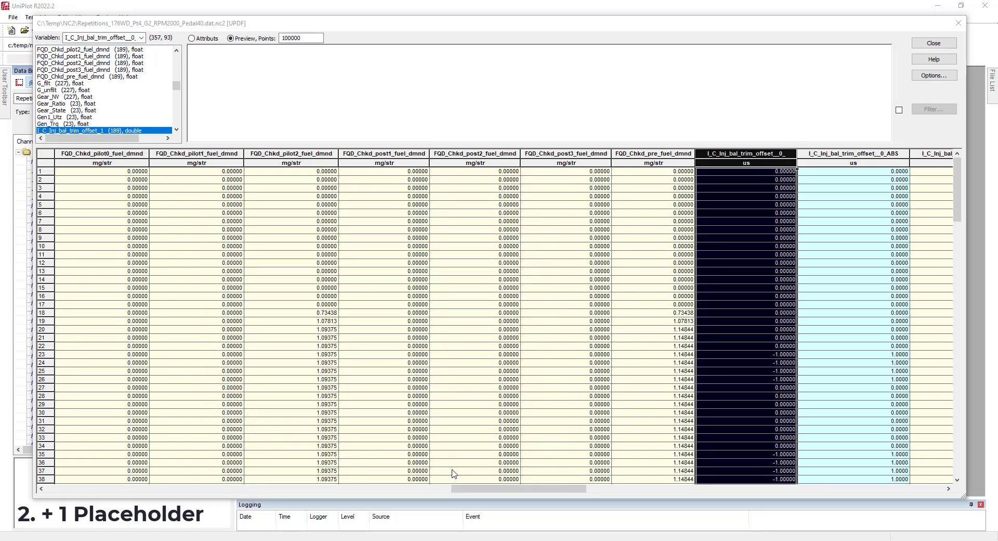
left_click_drag(509, 492, 538, 494)
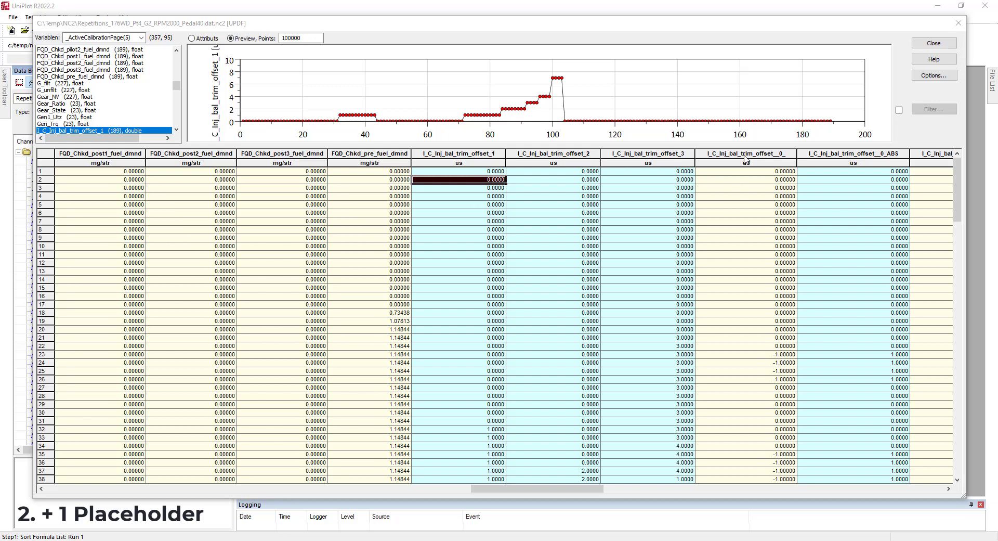
left_click(504, 214)
left_click(572, 212)
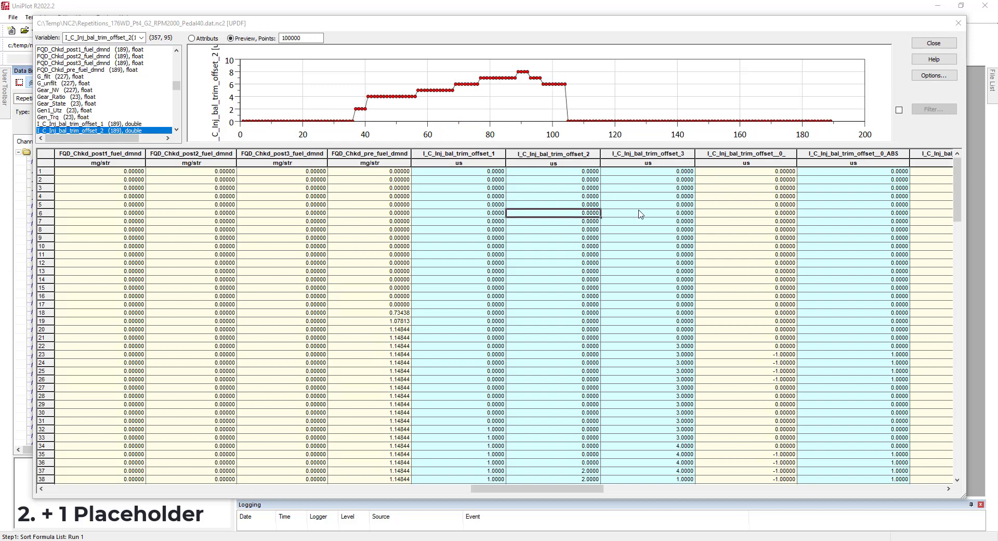
left_click(661, 213)
left_click(827, 198)
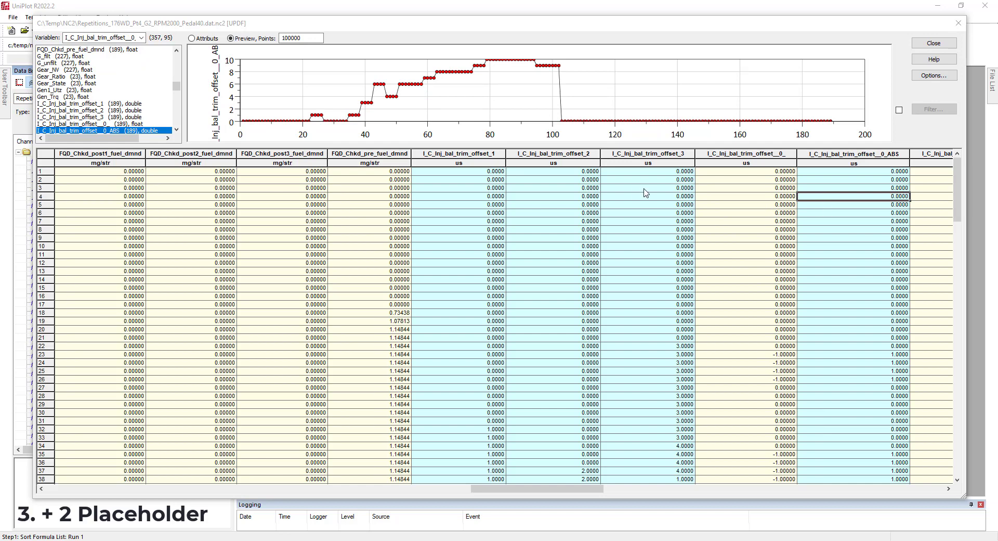
Step: Reopen the formula channel editor, append ' *' to the abs(...) formula, and look up DP_Tim in the channel list
right_click(442, 190)
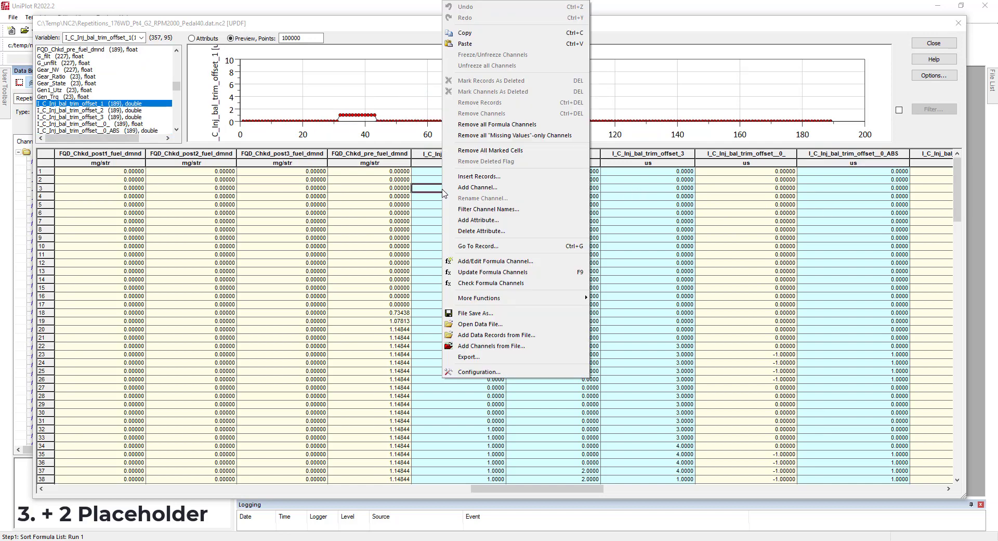
left_click(475, 262)
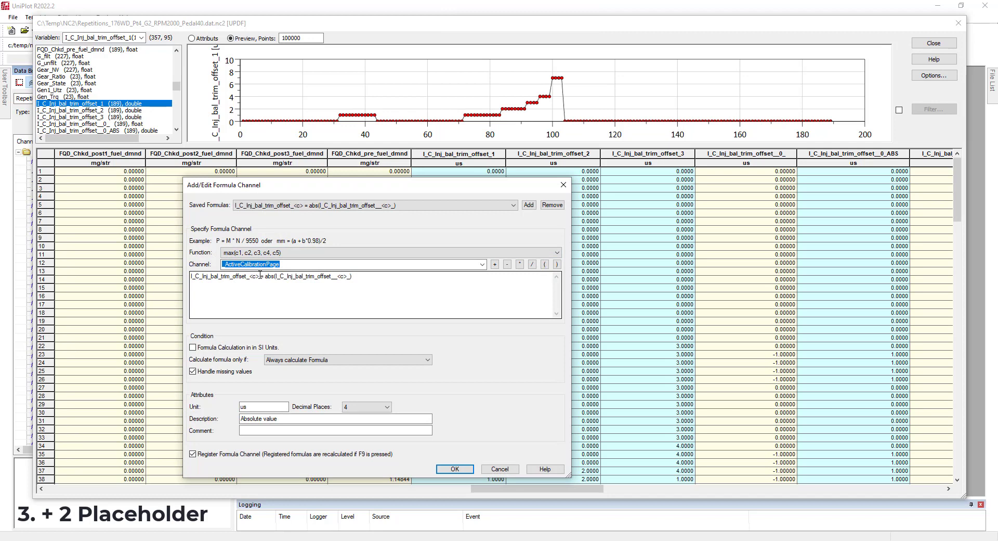
left_click(374, 277)
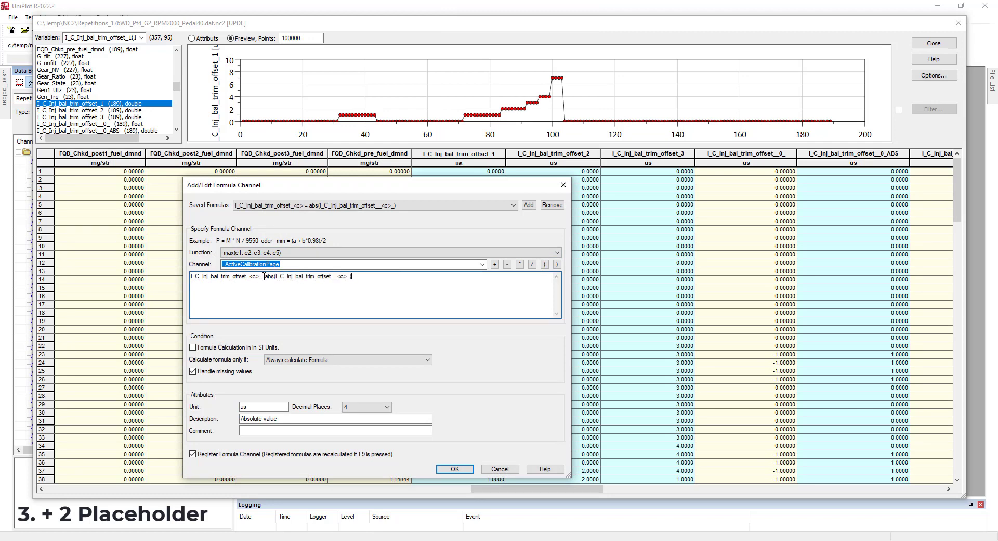
left_click(373, 277)
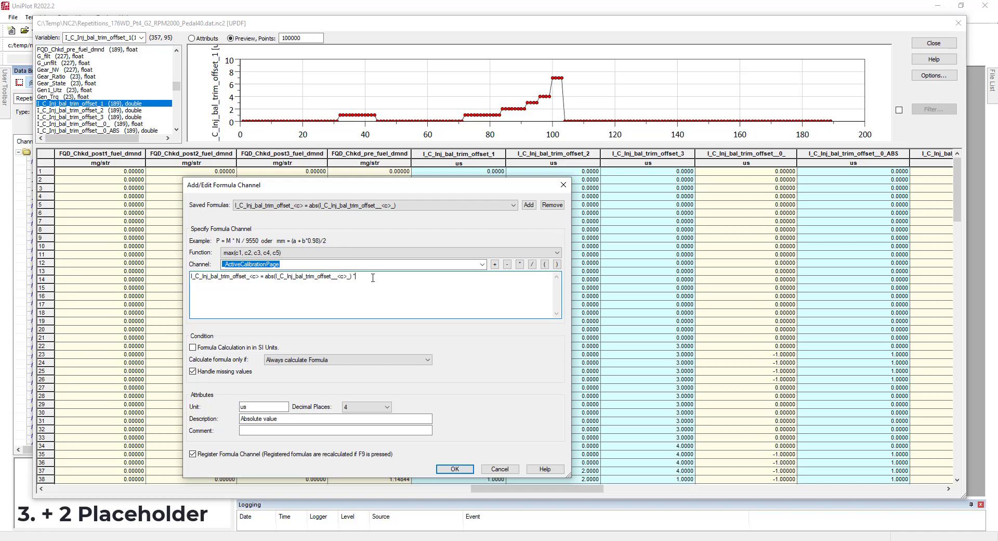
left_click(329, 262)
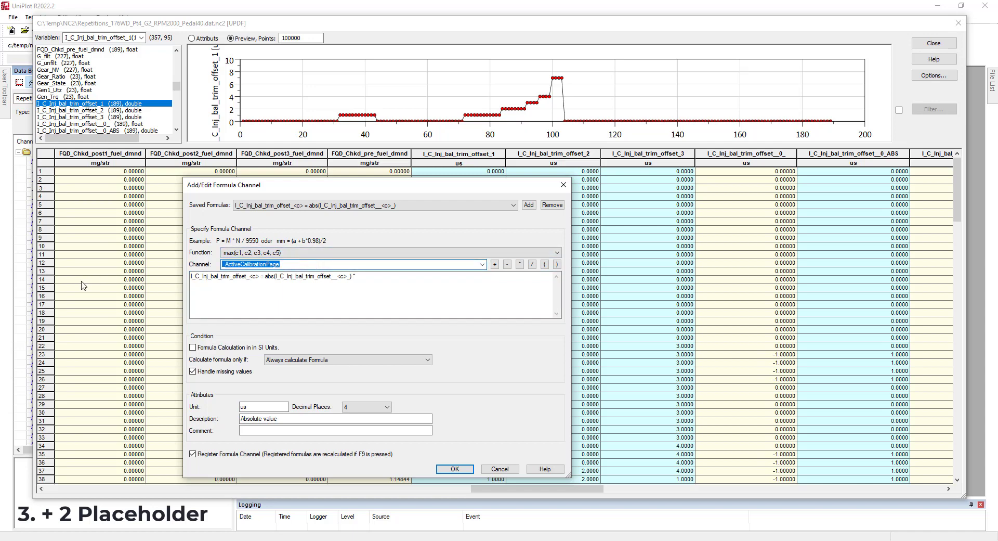
type("DP_Time1")
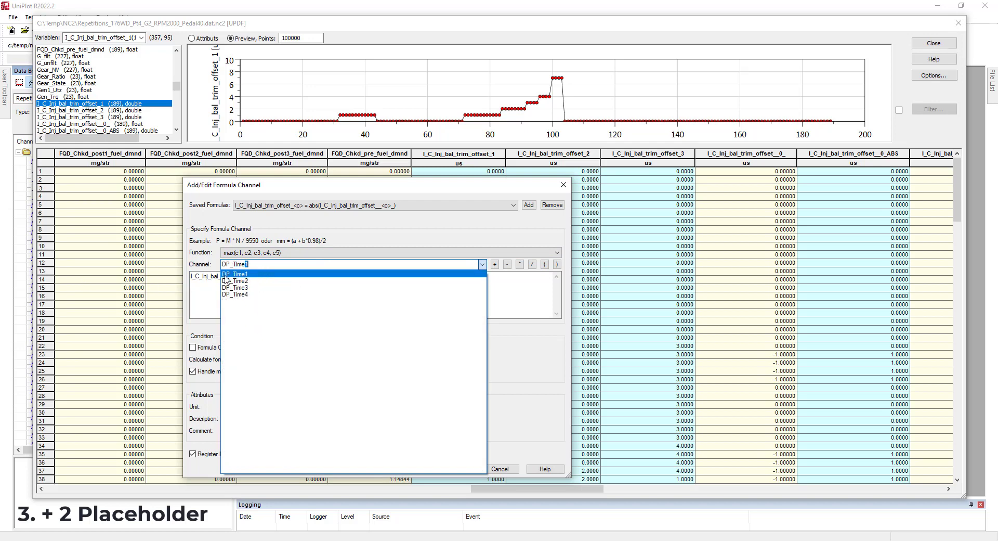
Step: Multiply by DP_Time<p> and name the result I_C_Inj_bal_trim_offset_<c>_<p>_ABS_Time, then apply
key("Return")
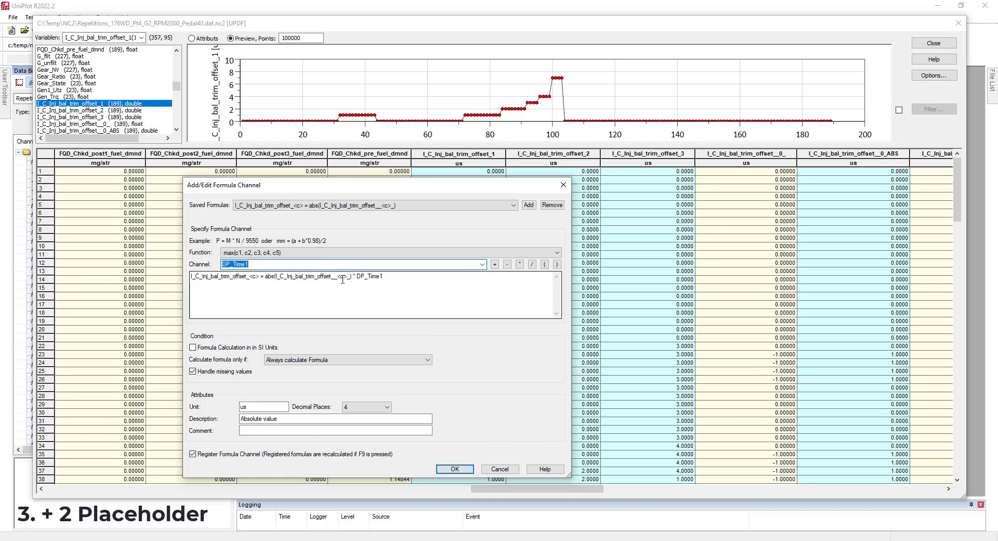
left_click(400, 278)
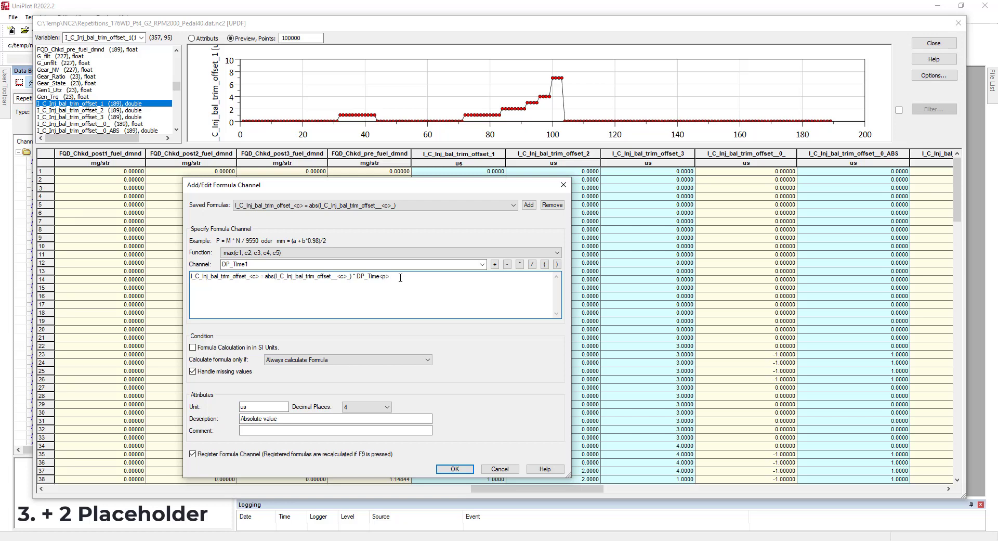
left_click(259, 276)
type("_<p>")
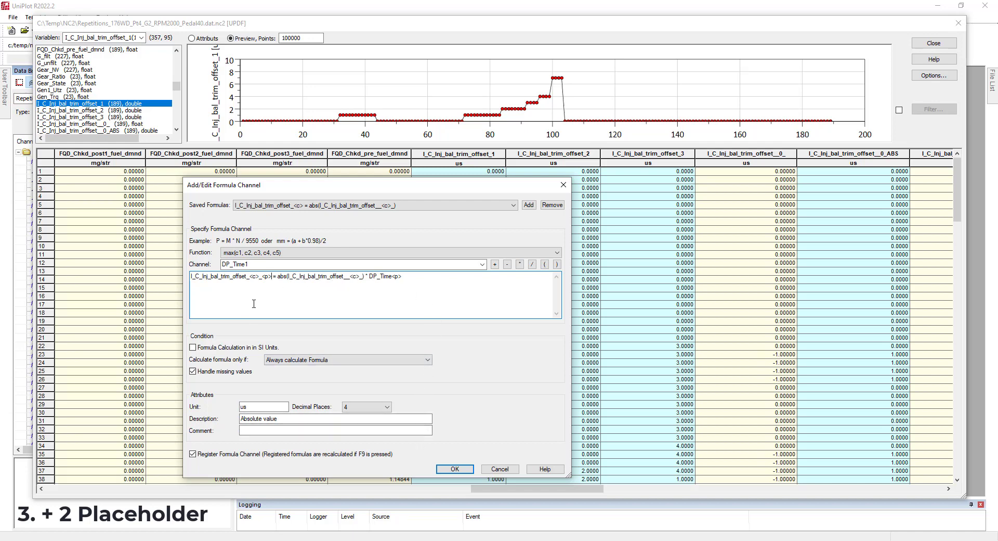
type("_ABS_Tim")
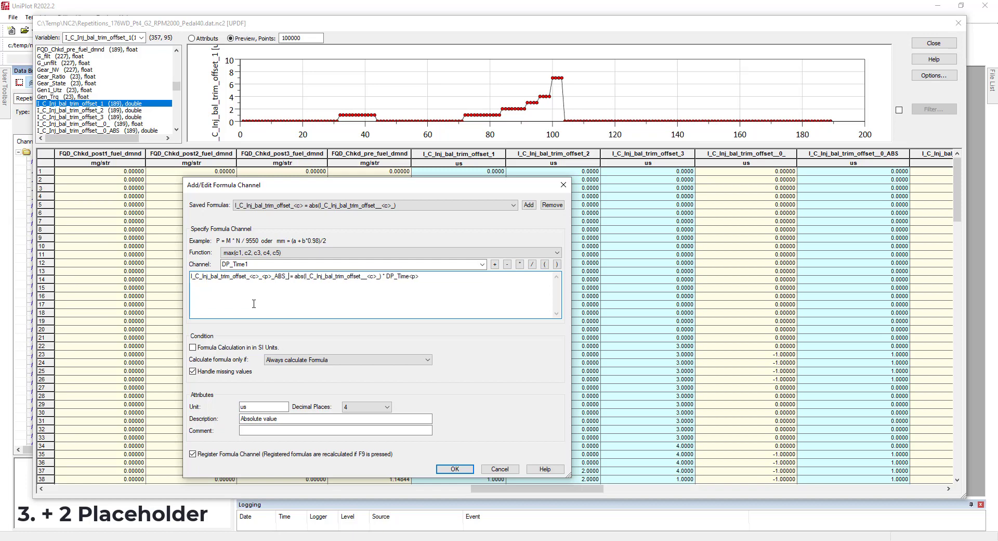
type("e")
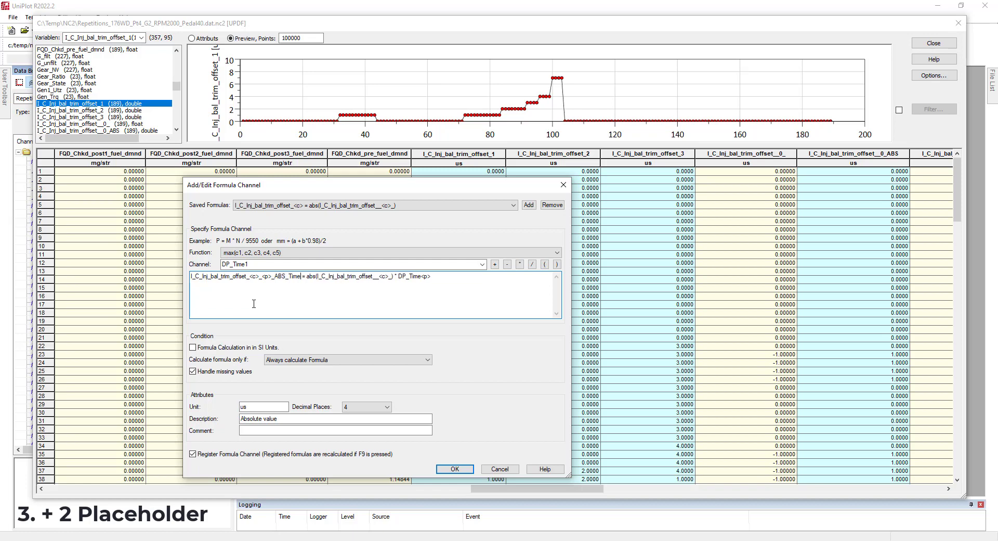
left_click(455, 469)
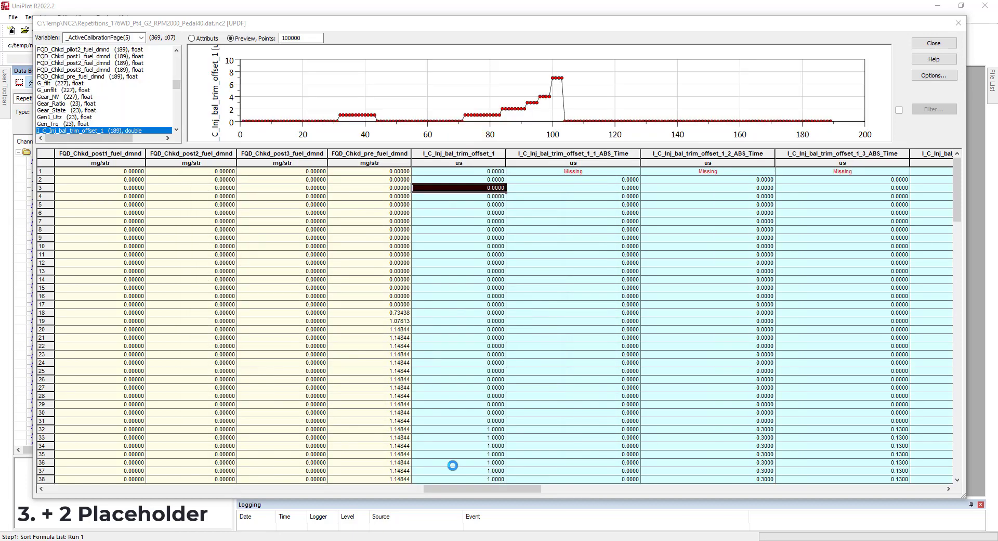
Step: Scroll through the new ABS_Time columns from _1_1 to _3_3 to check their product values
left_click(615, 207)
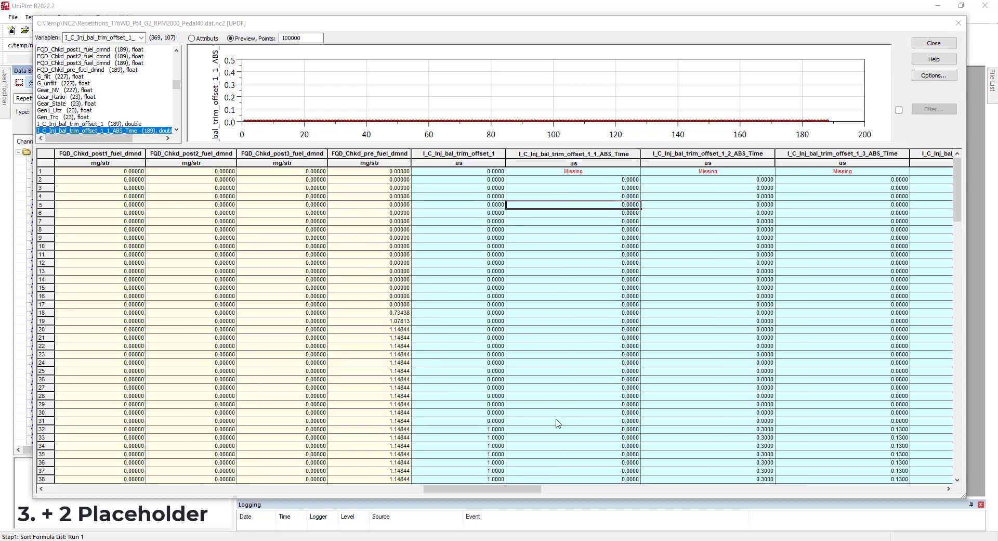
left_click_drag(507, 489, 549, 493)
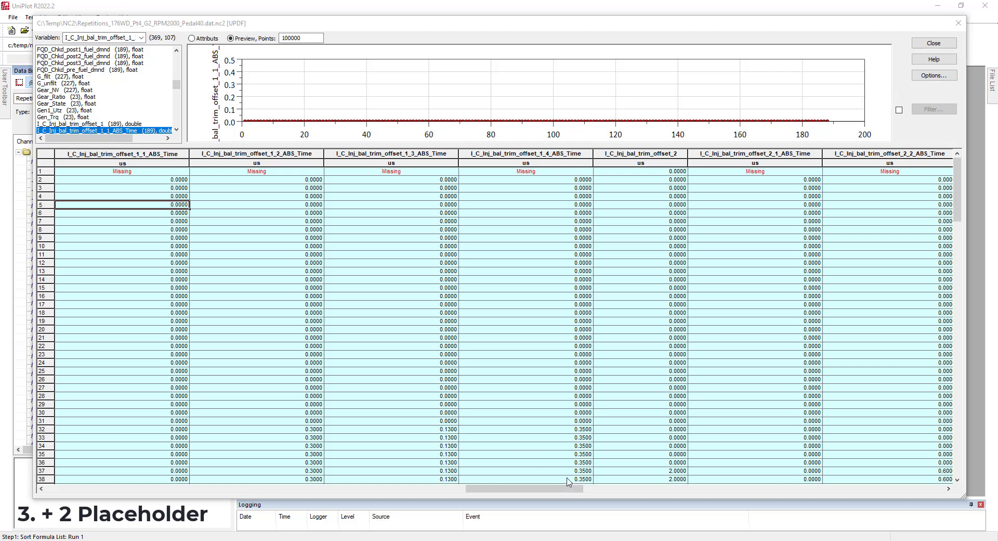
left_click_drag(569, 488, 596, 488)
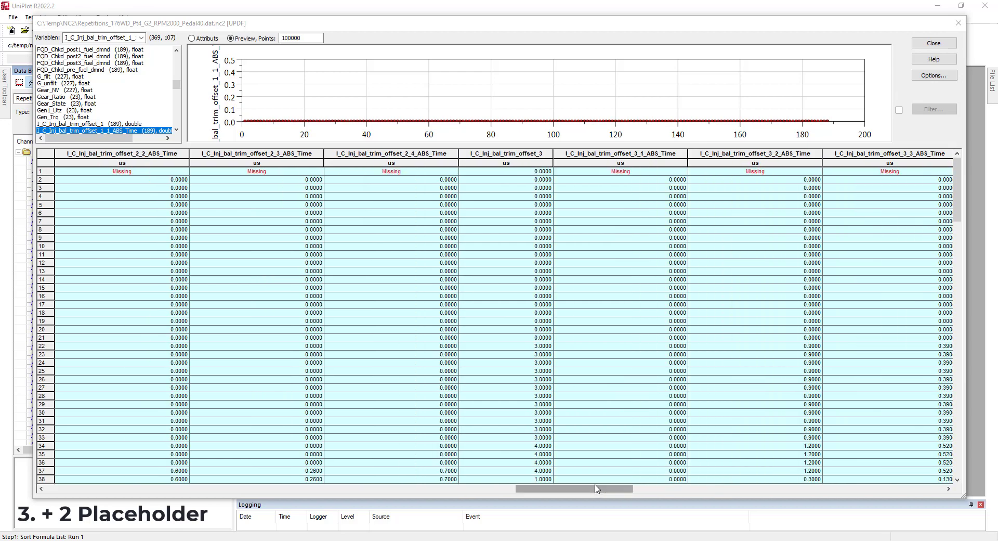